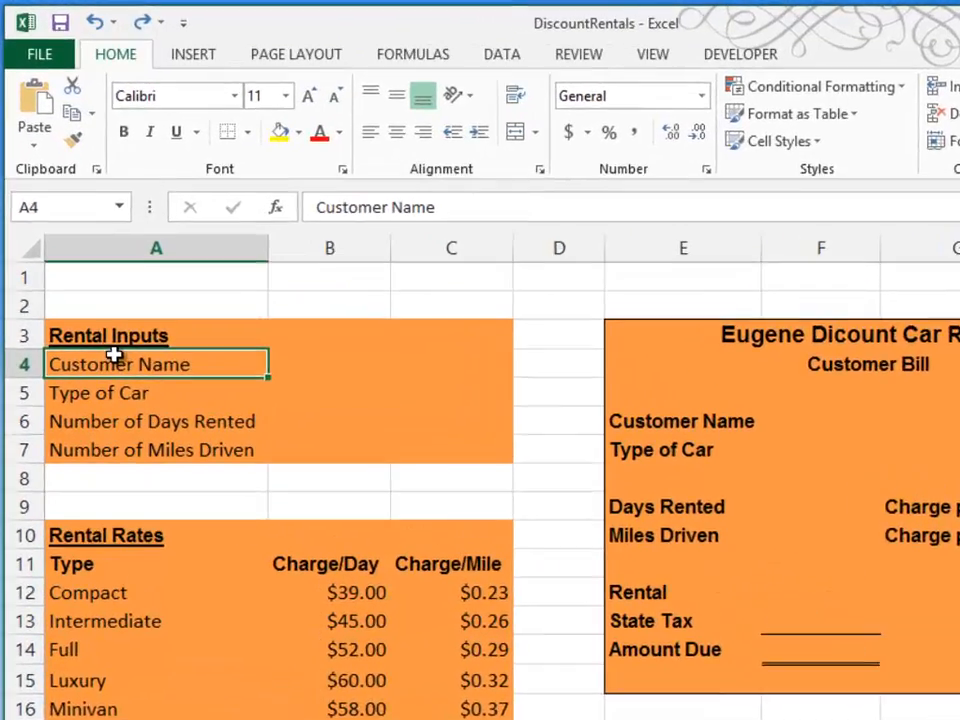
Step: Create range names for the rental input cells B4:B7 from the labels in the left column, A4:A7
left_click_drag(142, 287, 289, 356)
left_click_drag(503, 614, 503, 614)
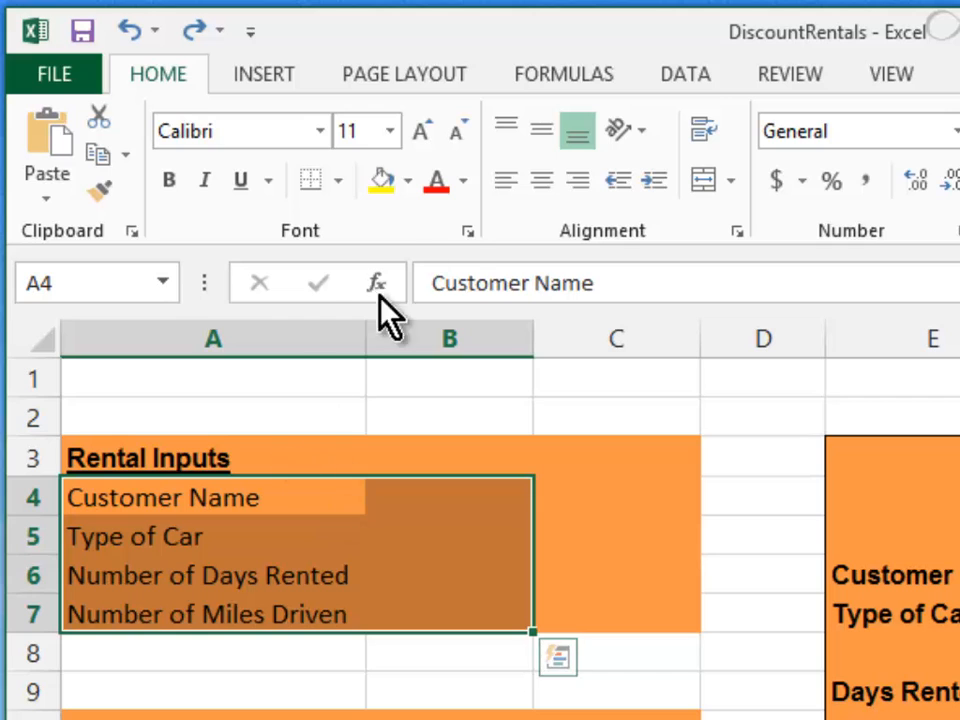
left_click(600, 85)
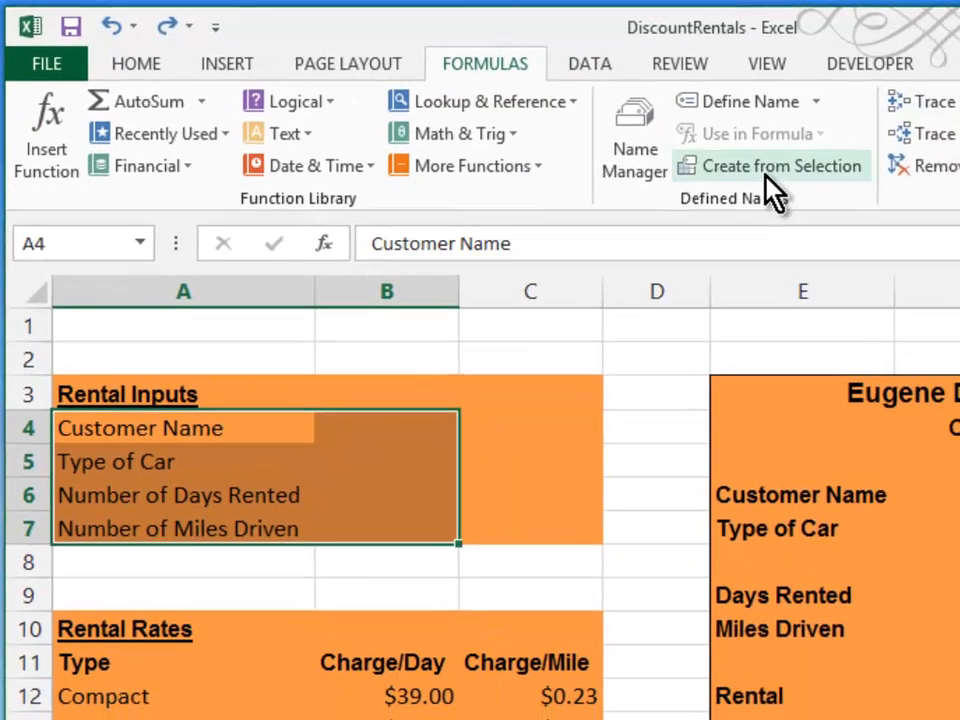
left_click(769, 171)
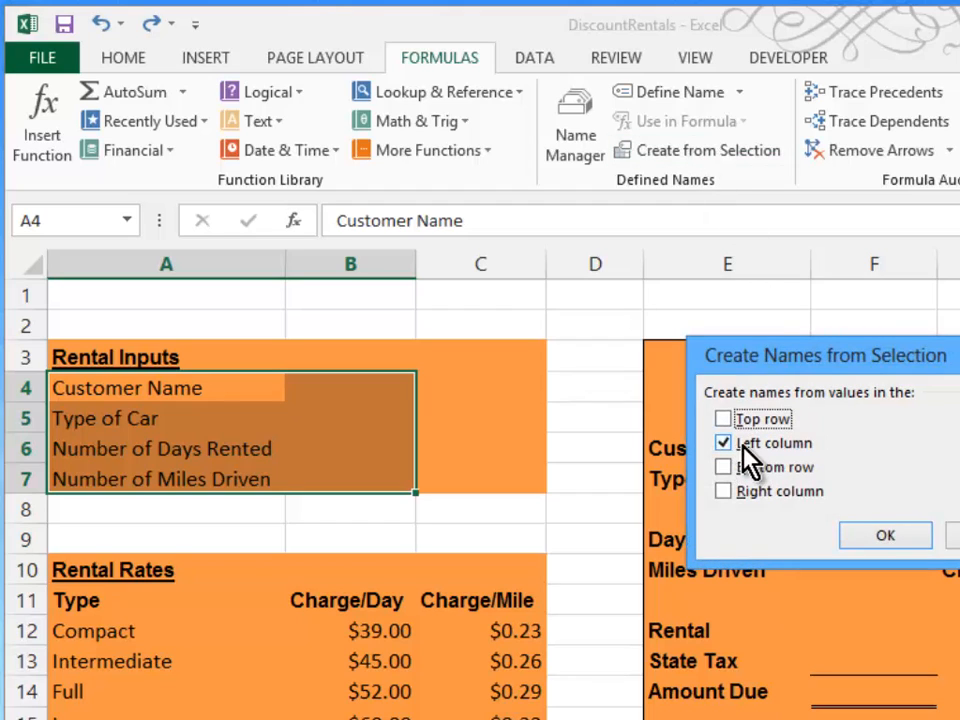
left_click(894, 536)
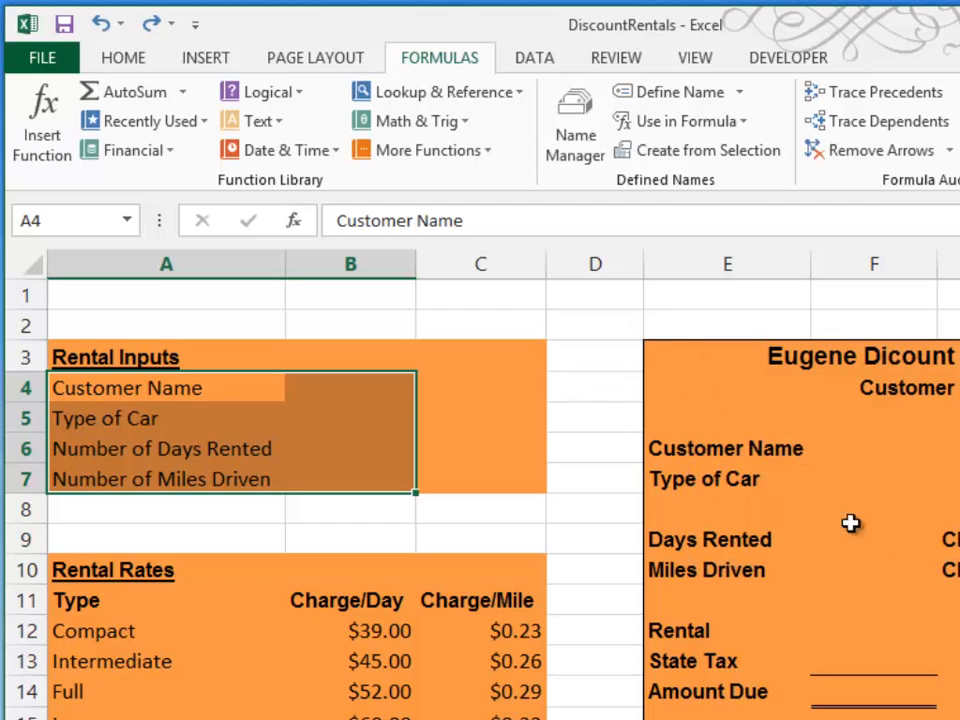
Step: Check the names assigned to the customer name and type of car input cells, B4 and B5
left_click(321, 388)
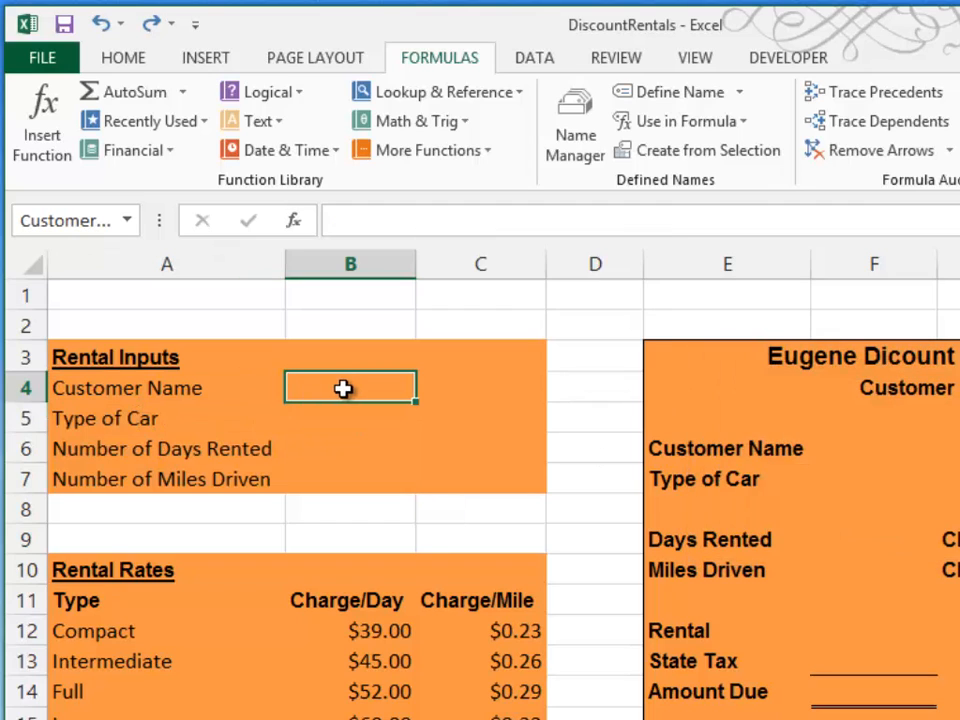
left_click(130, 221)
left_click(130, 221)
left_click(130, 221)
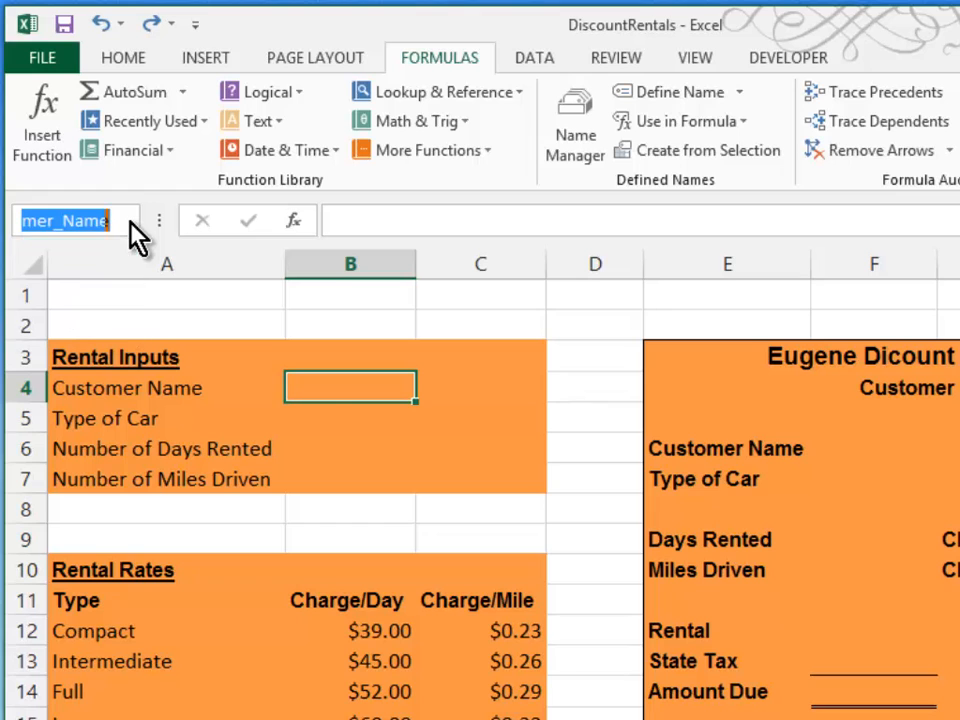
left_click(338, 420)
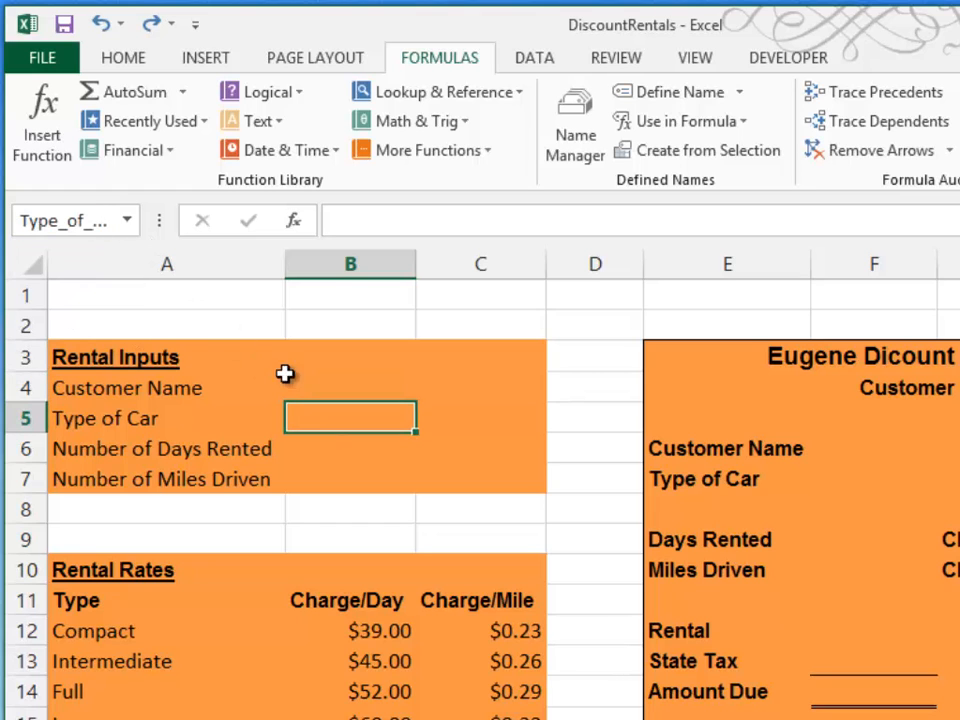
left_click(130, 221)
left_click(130, 225)
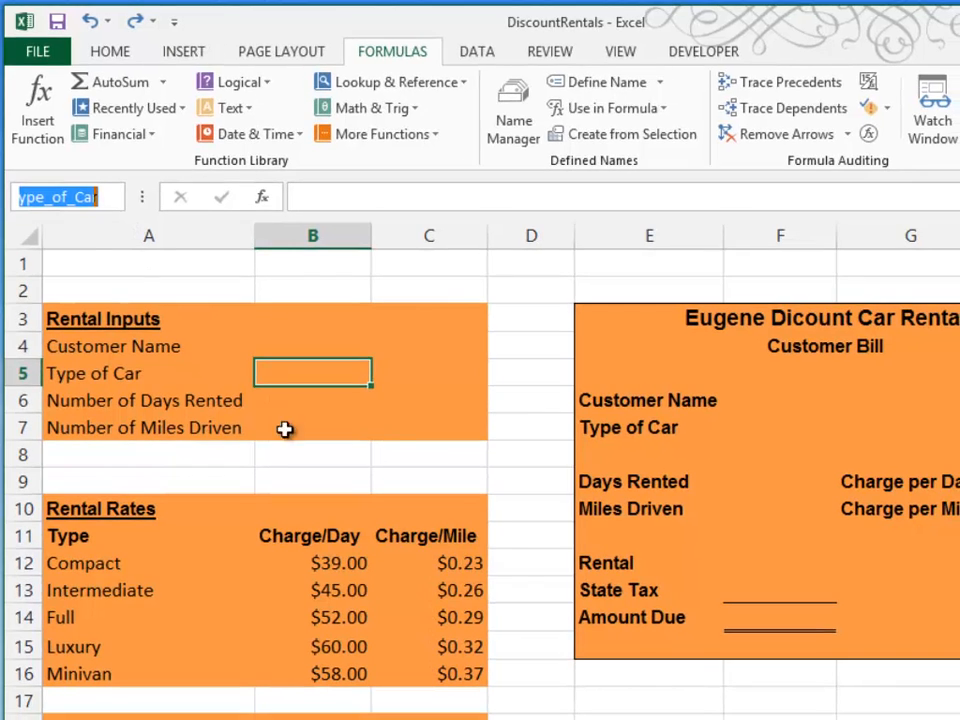
Step: Name the rental rates data range A12:C16 rentalrates, leaving out the header row
left_click_drag(95, 565, 429, 674)
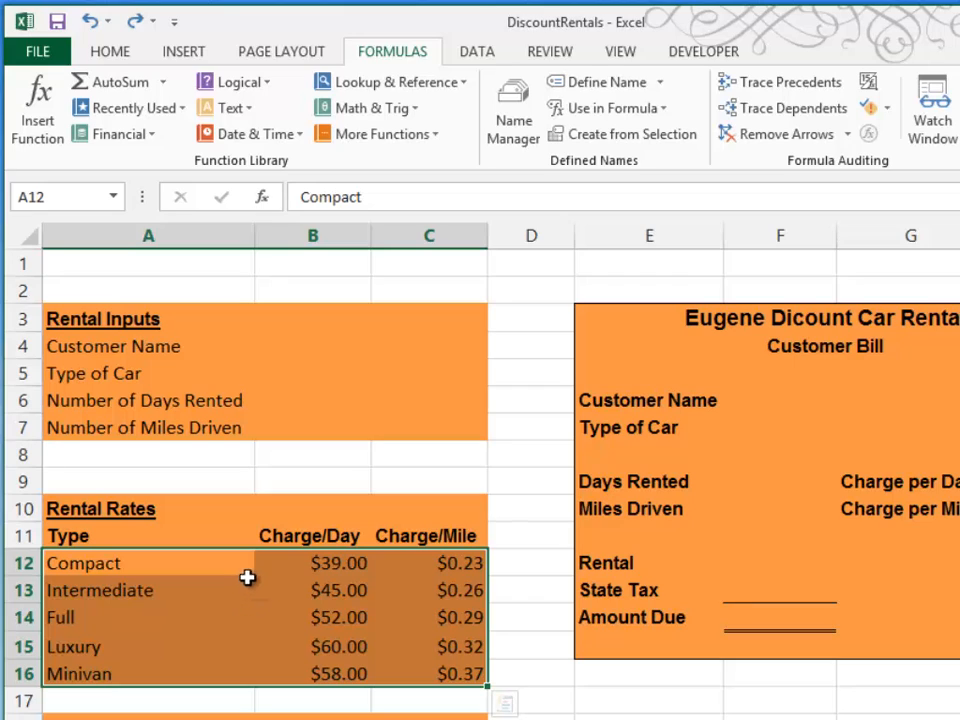
left_click(80, 196)
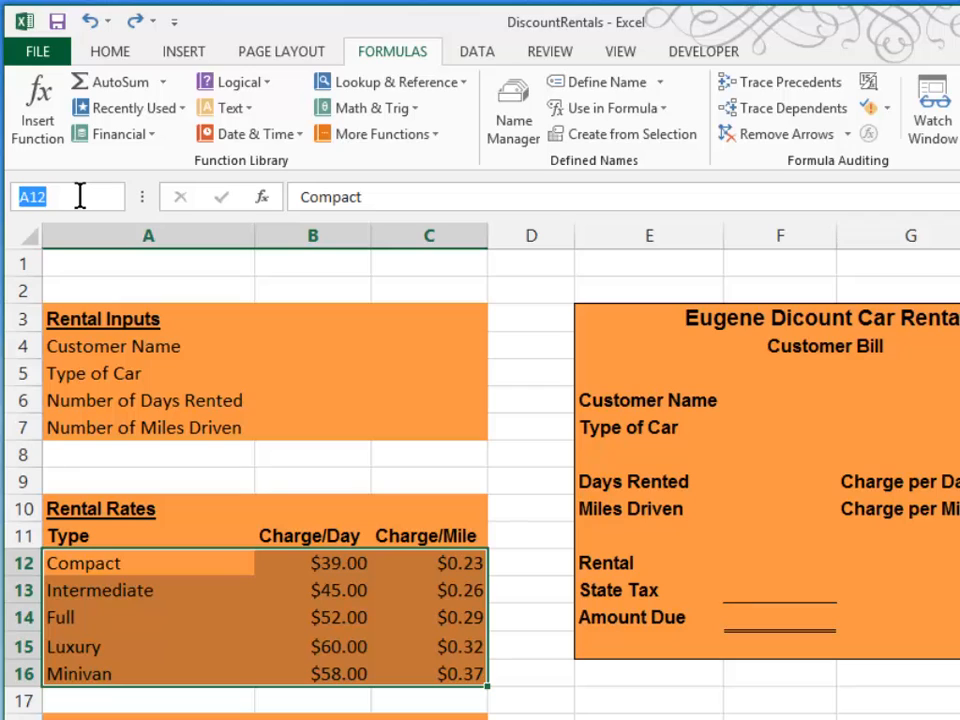
type("rentalR")
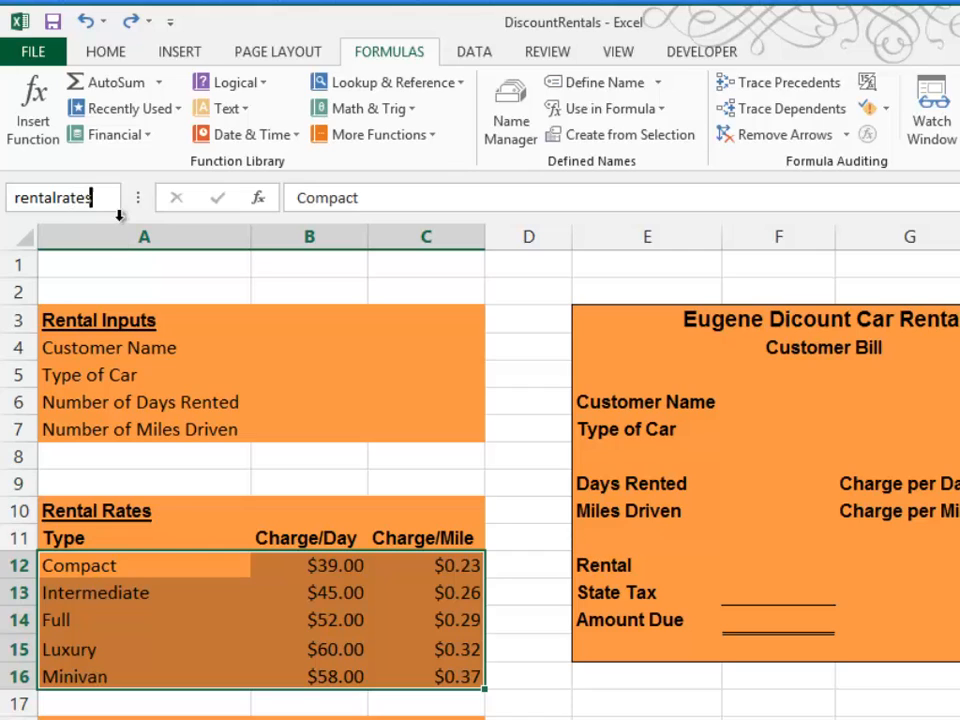
key("Return")
key("Return")
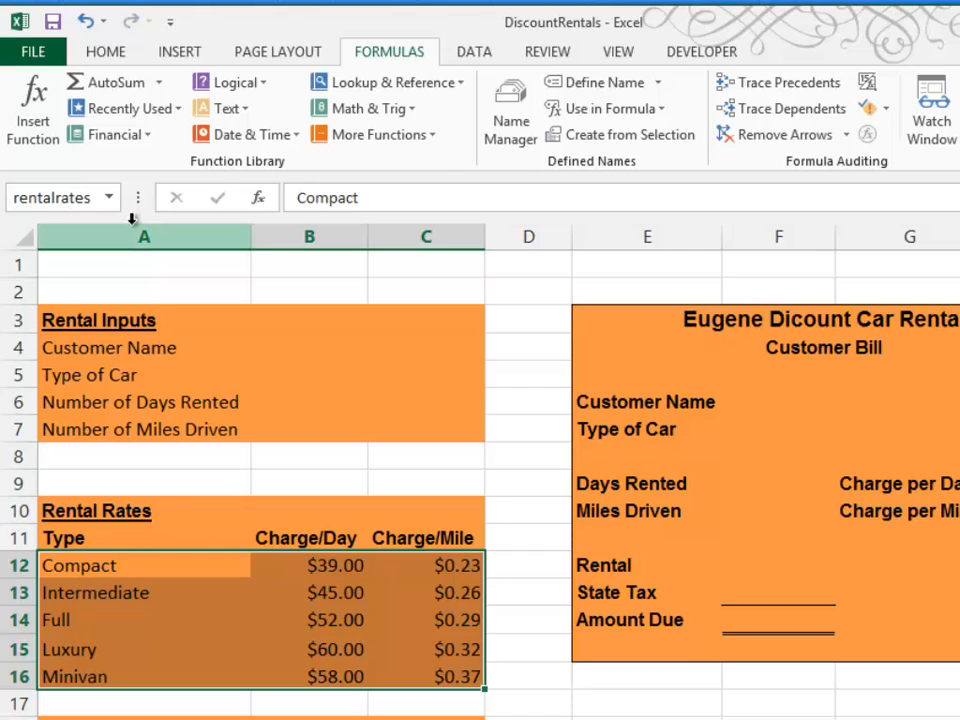
Step: Jump from cell A1 to the rentalrates named range to check which cells it covers
left_click(156, 267)
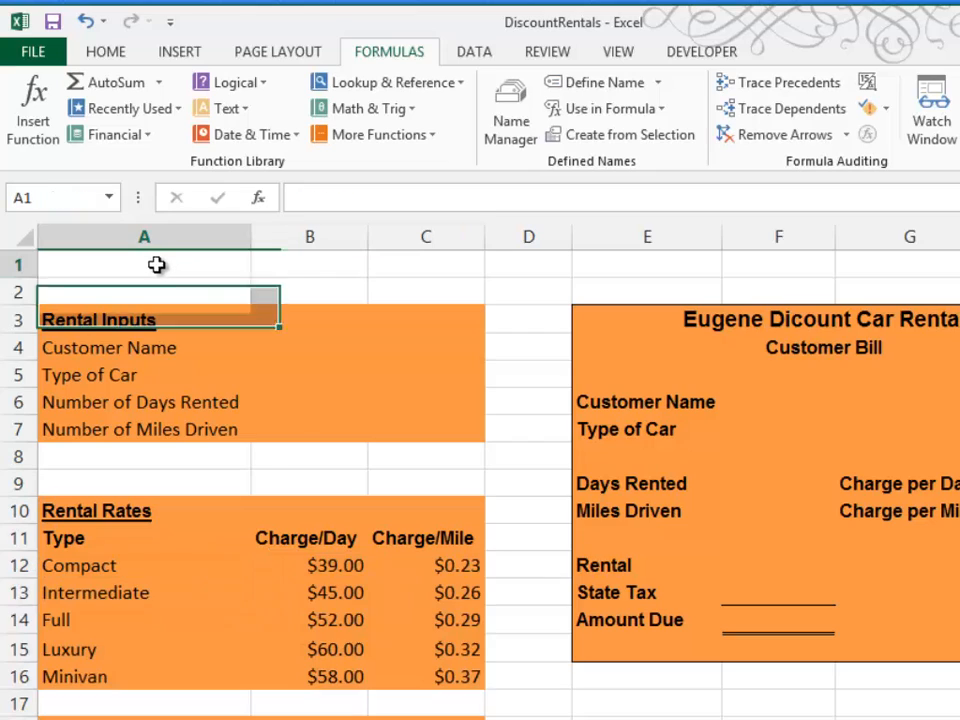
left_click(107, 198)
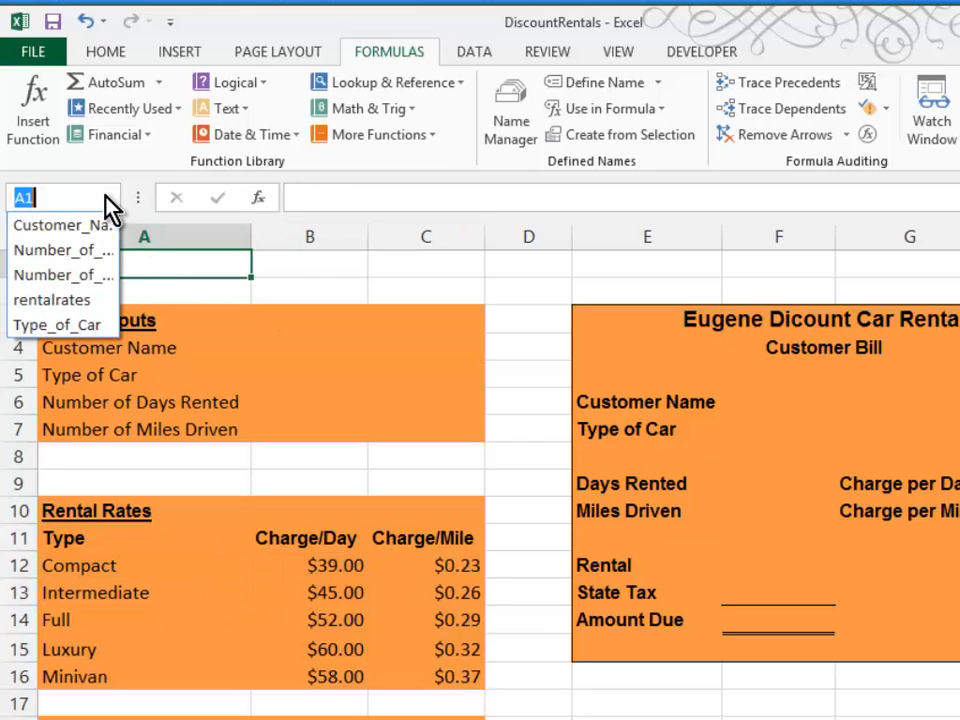
left_click(70, 302)
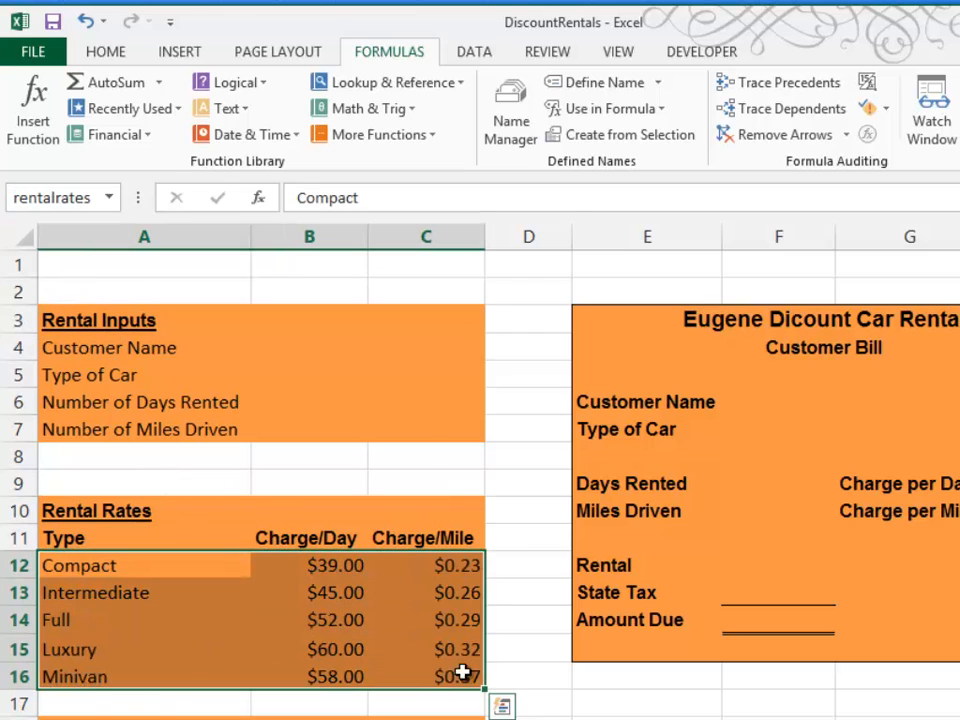
left_click(474, 701)
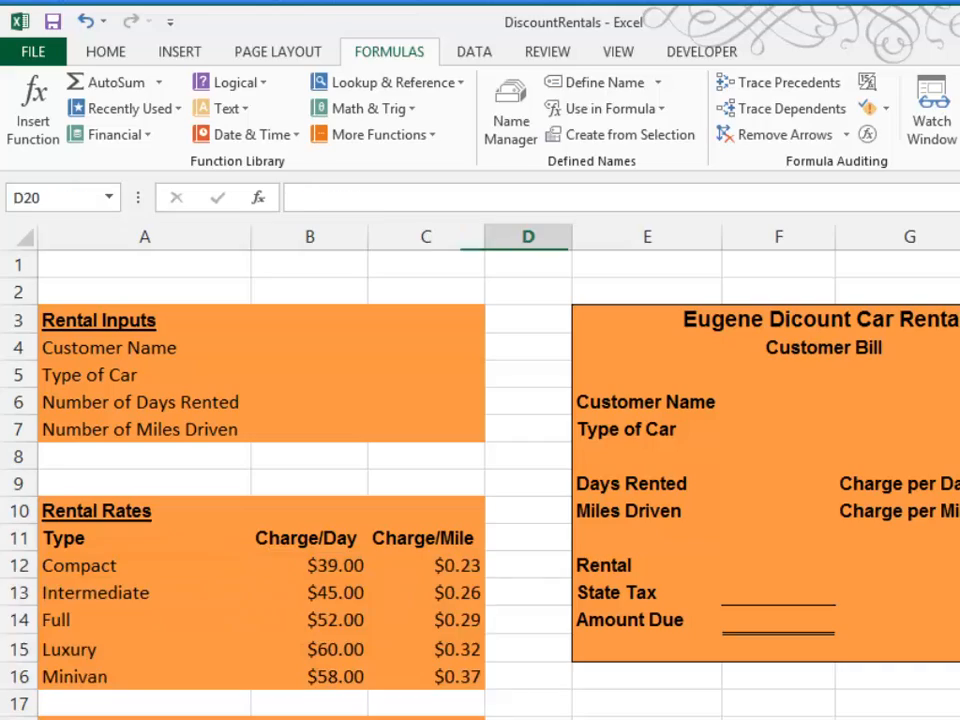
Step: Name the state tax rate cell B19 SalesTaxRate
left_click_drag(171, 681, 222, 640)
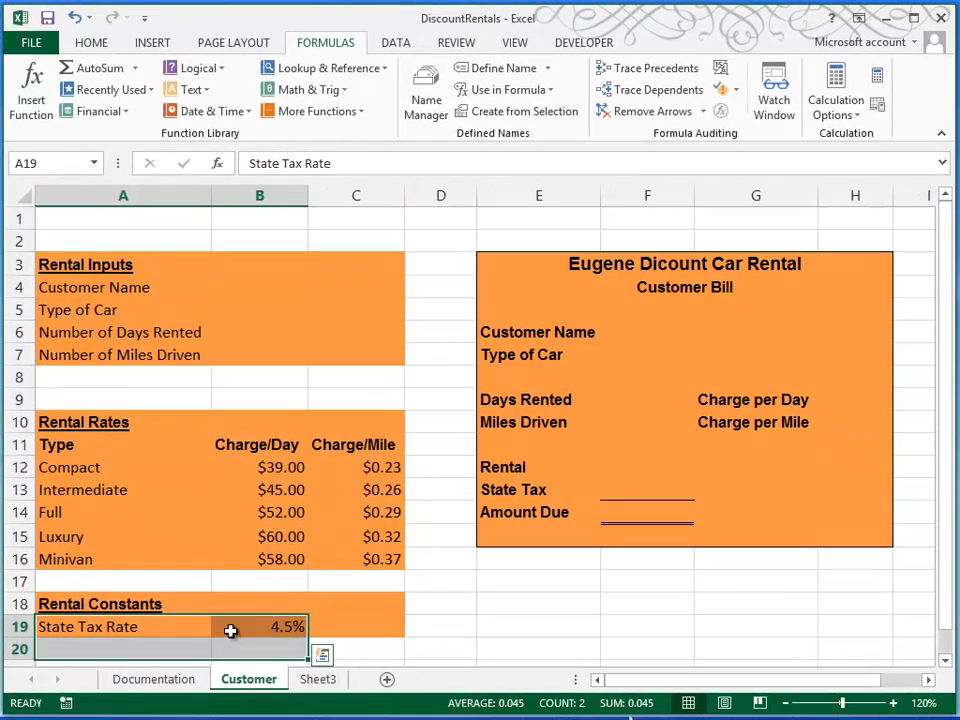
left_click(234, 628)
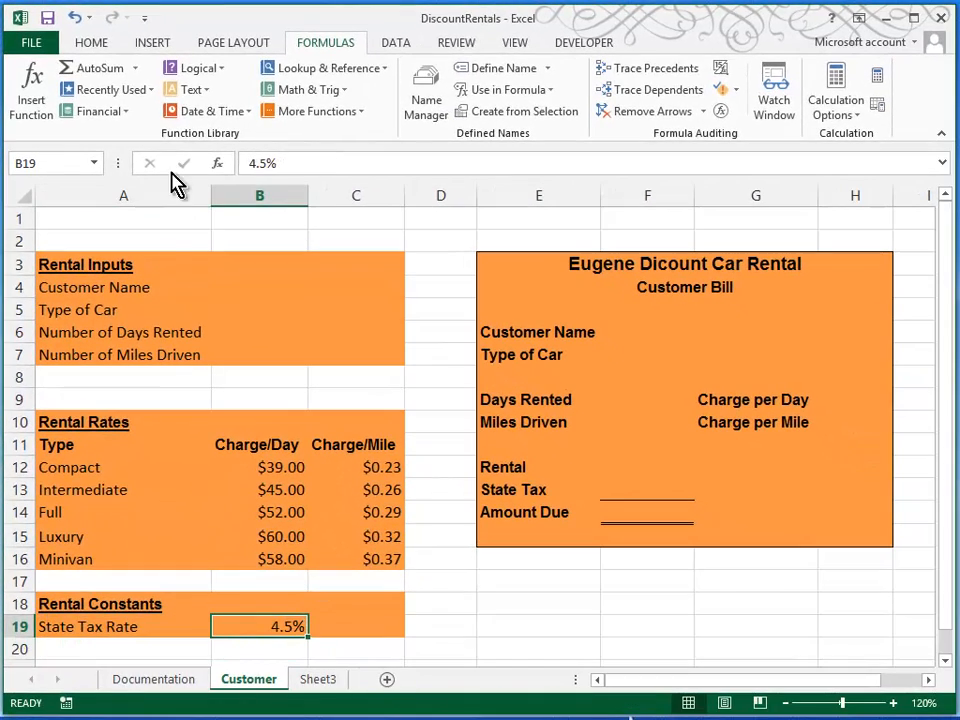
left_click(73, 160)
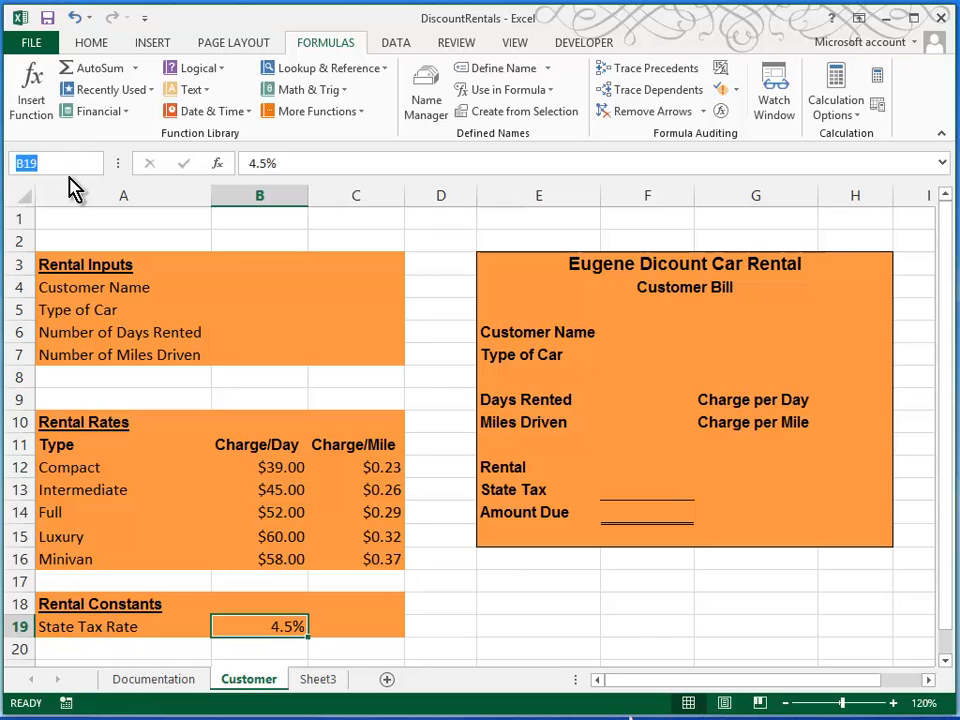
type("SalesTaxRate")
key("Return")
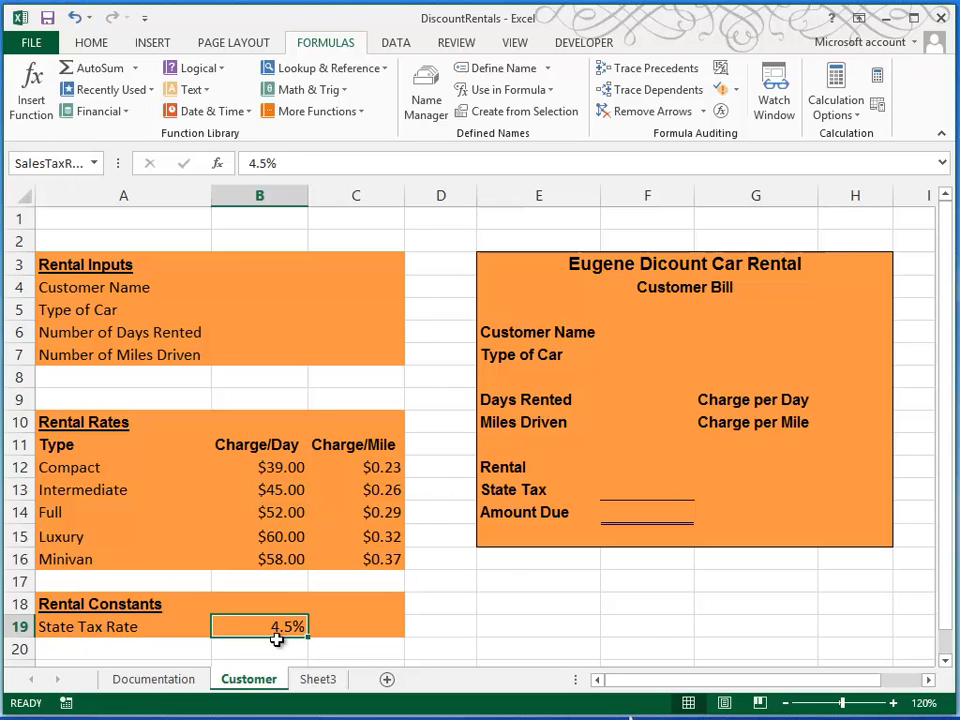
left_click(279, 641)
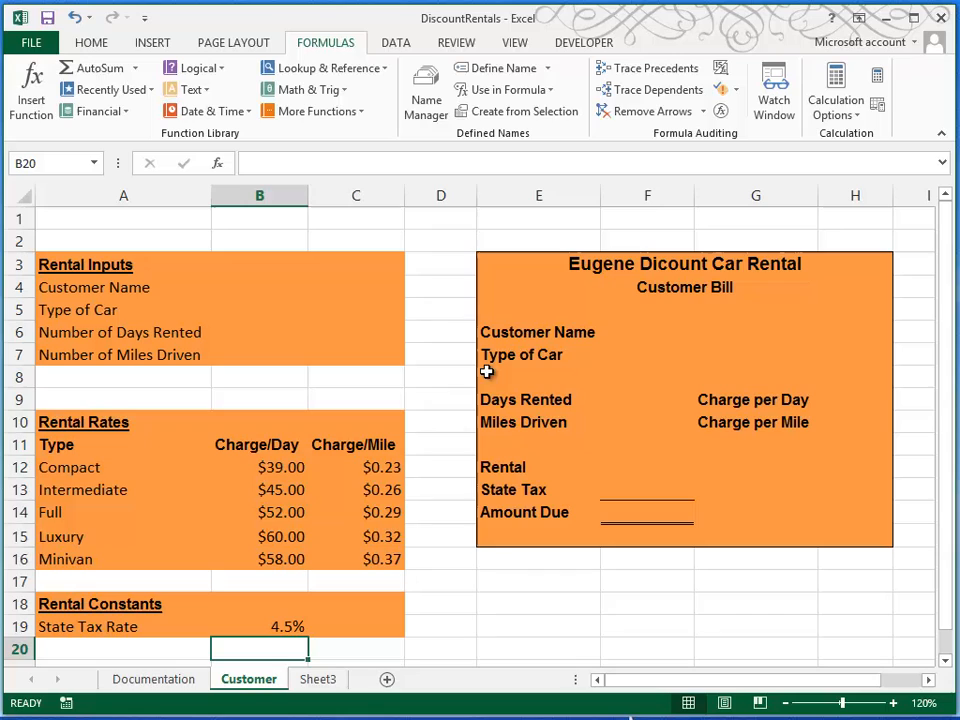
Step: Create range names for the bill's charge cells H9:H10 from the Charge per Day and Charge per Mile labels in the left column
left_click(849, 398)
left_click_drag(786, 396, 851, 431)
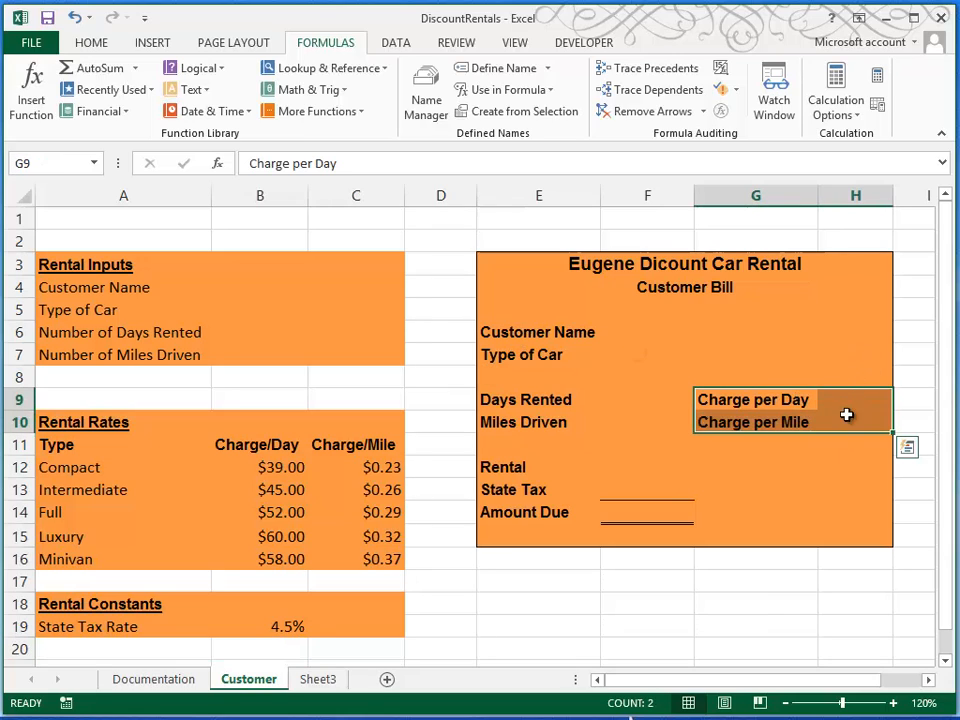
left_click(566, 114)
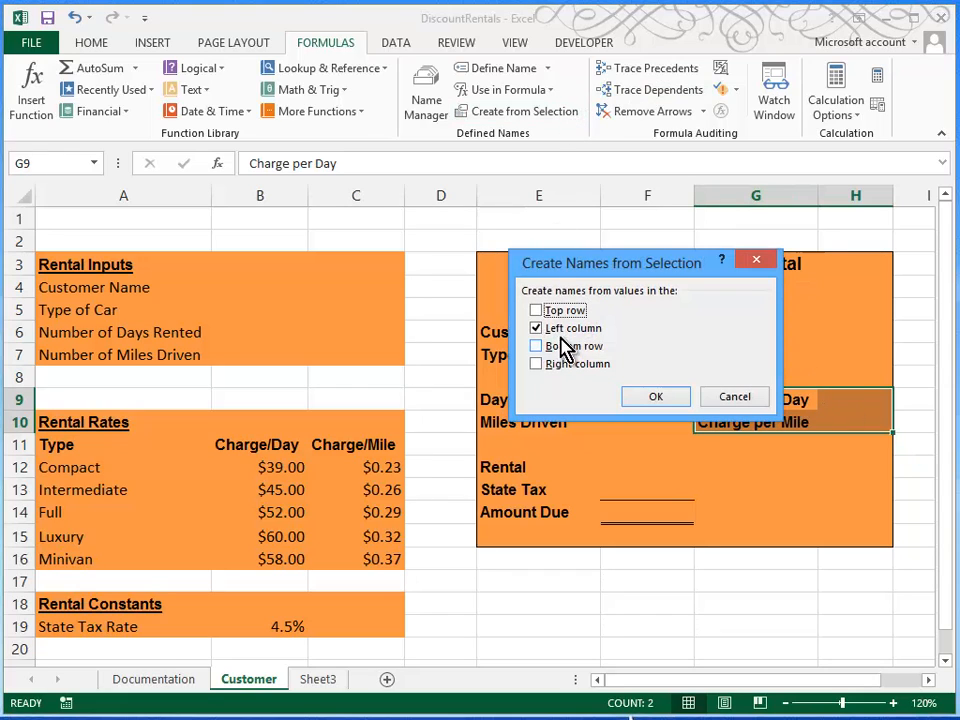
left_click(658, 397)
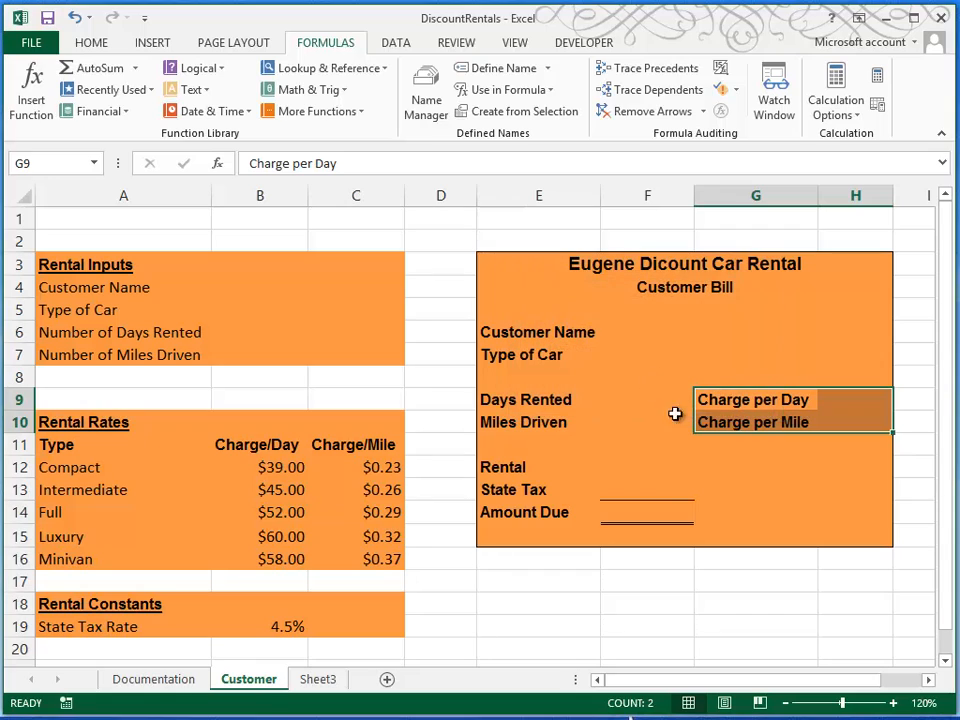
Step: Check the names of charge cells H9 and H10 and review the workbook's list of defined names
left_click(850, 398)
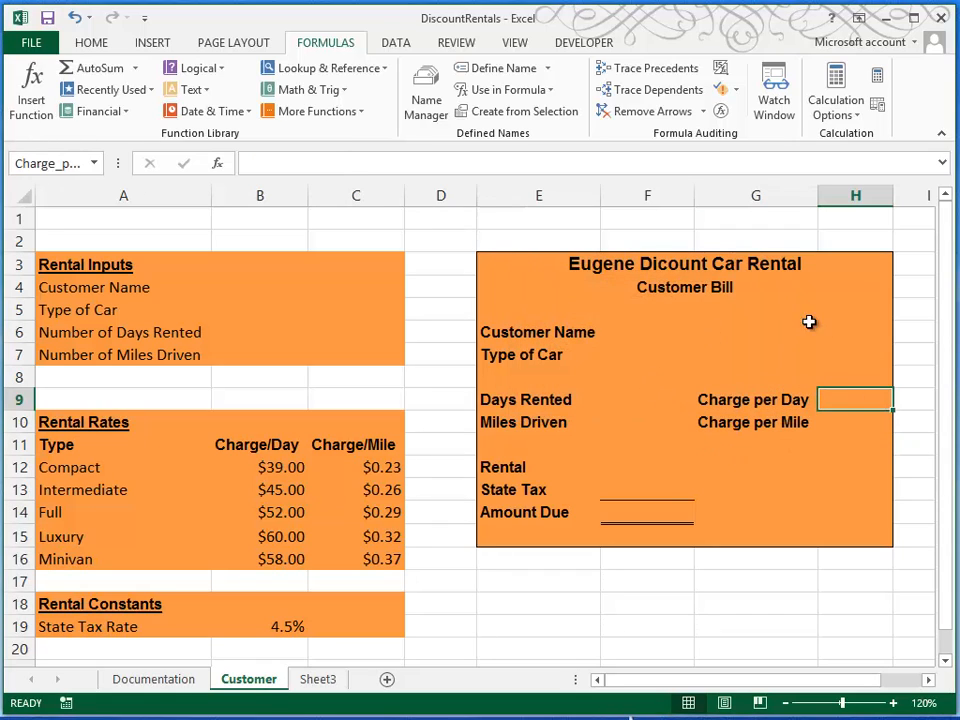
left_click(851, 422)
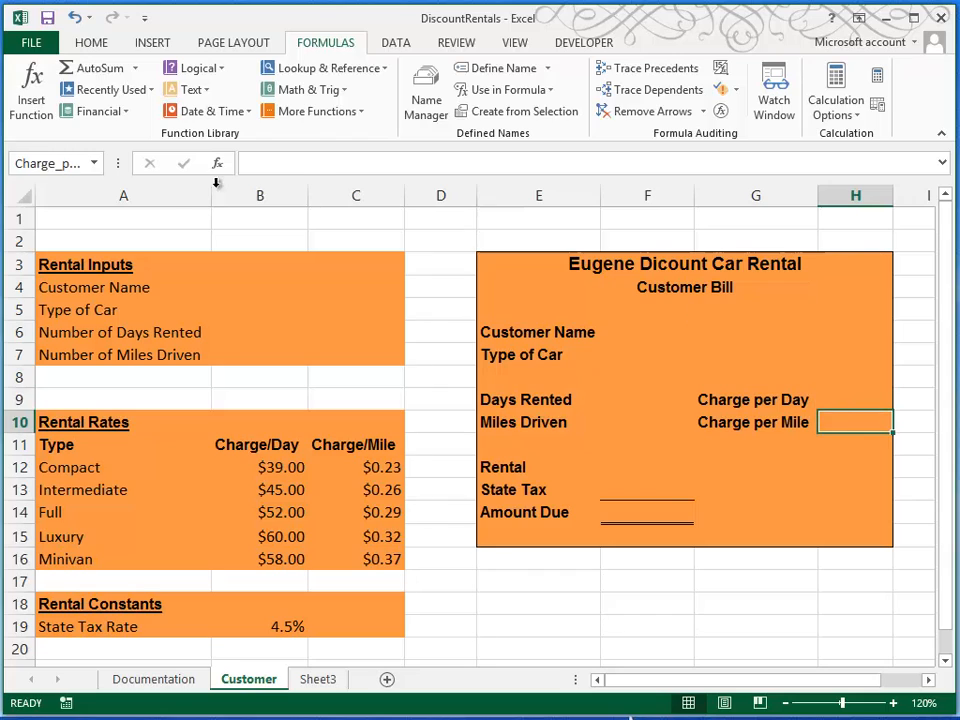
left_click(94, 164)
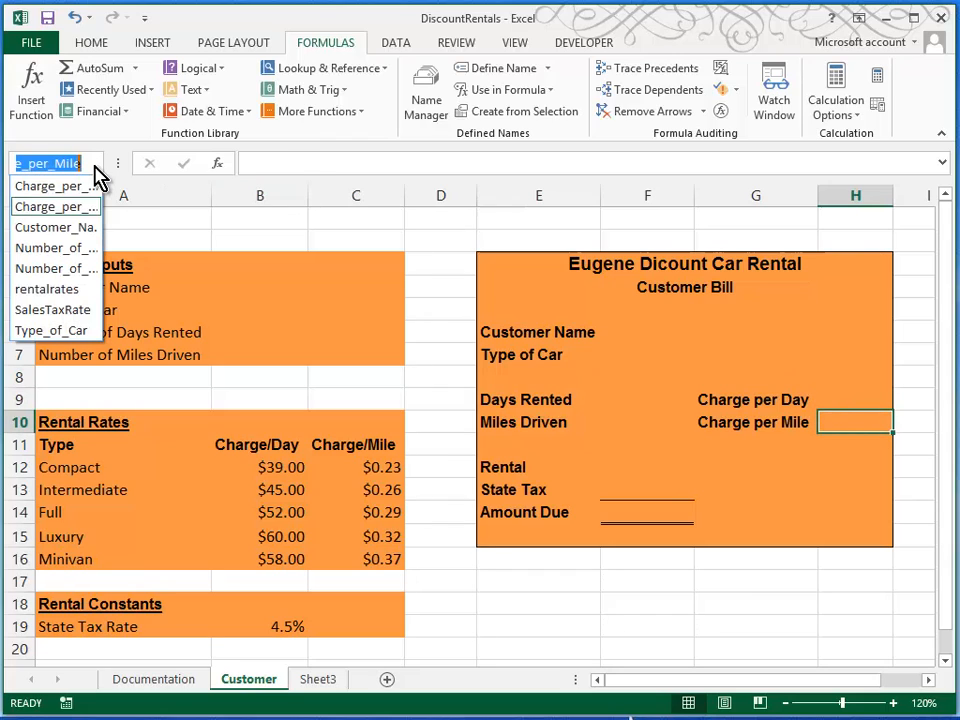
left_click(95, 165)
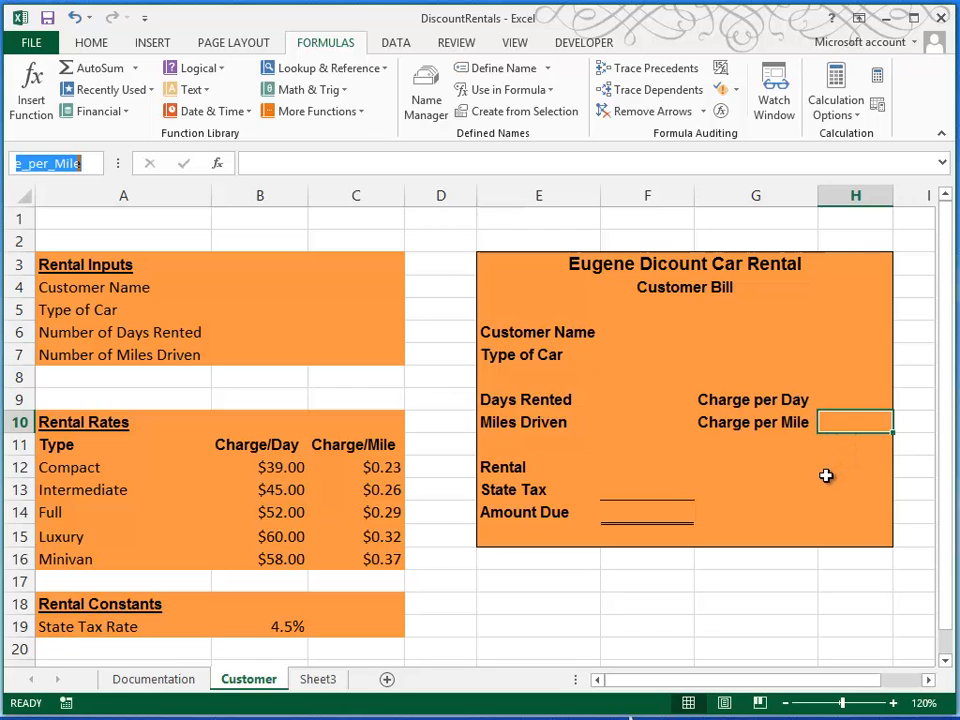
Step: Set up list data validation for the Type of Car input cell B5, using the car types in A12:A16 as source
left_click(263, 312)
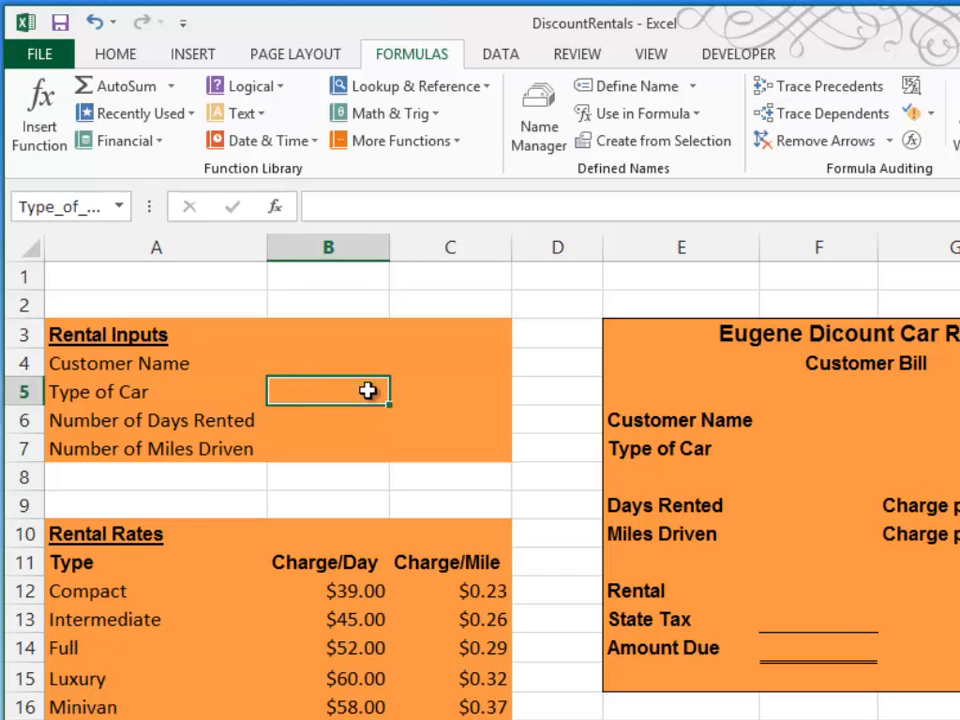
left_click(500, 58)
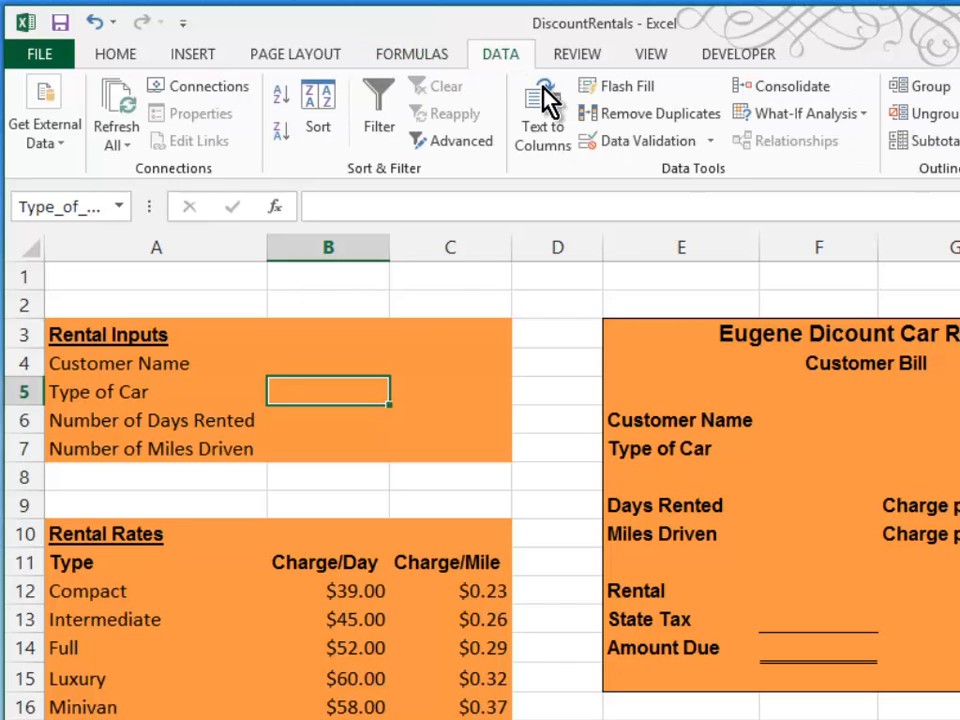
left_click(649, 139)
left_click(786, 369)
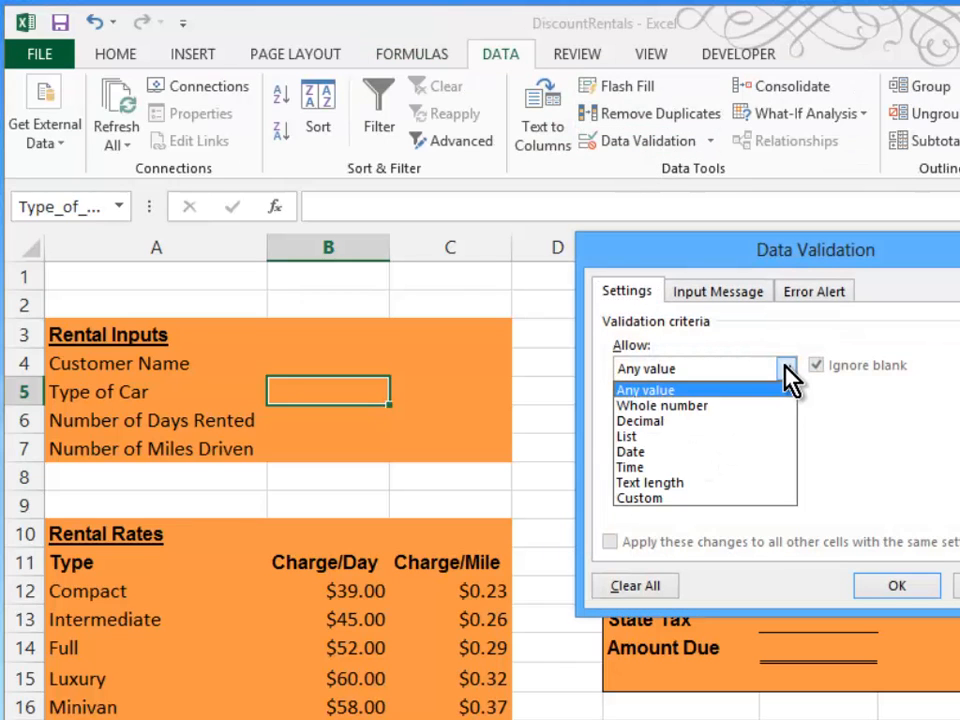
left_click(735, 440)
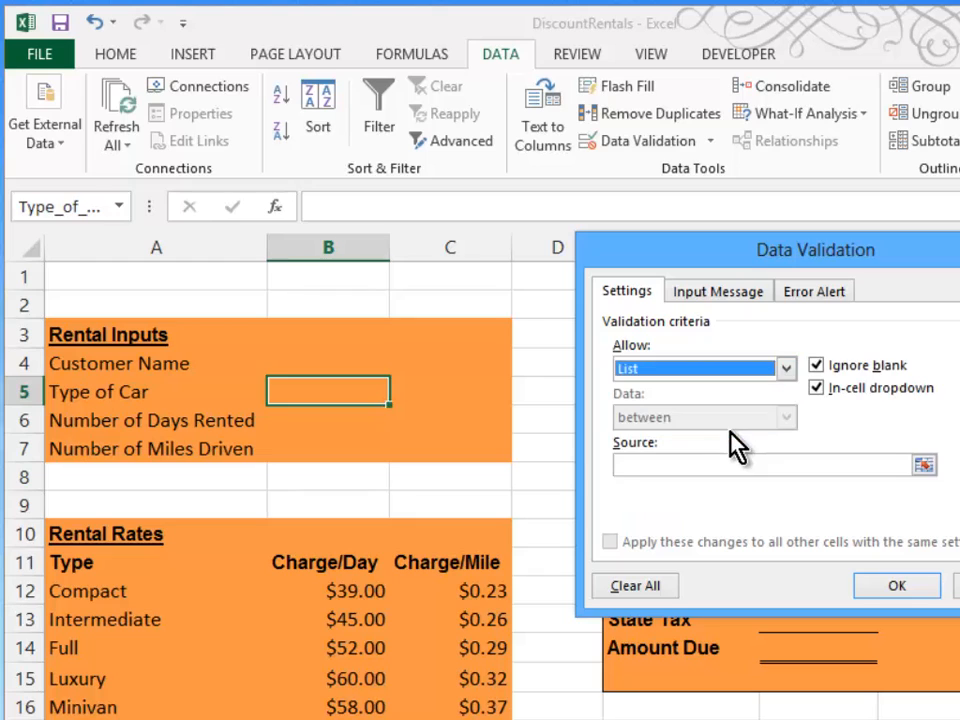
left_click(677, 463)
left_click_drag(79, 597, 85, 705)
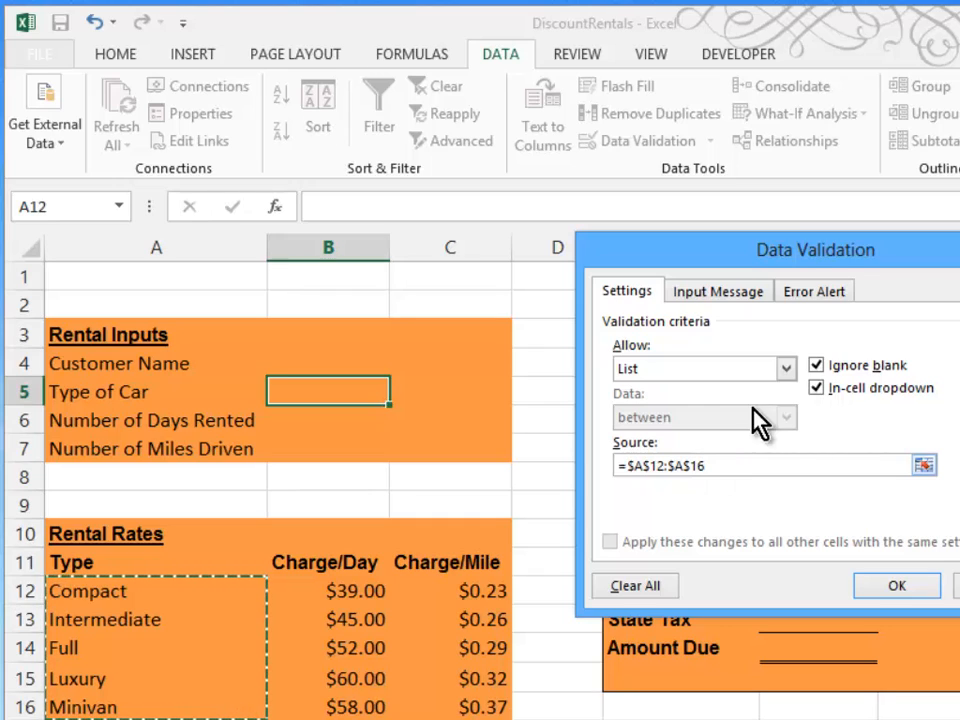
Step: Add an input message to cell B5's validation, titled "Type of Car" and reading "Click arrow to select the type of car."
left_click(741, 296)
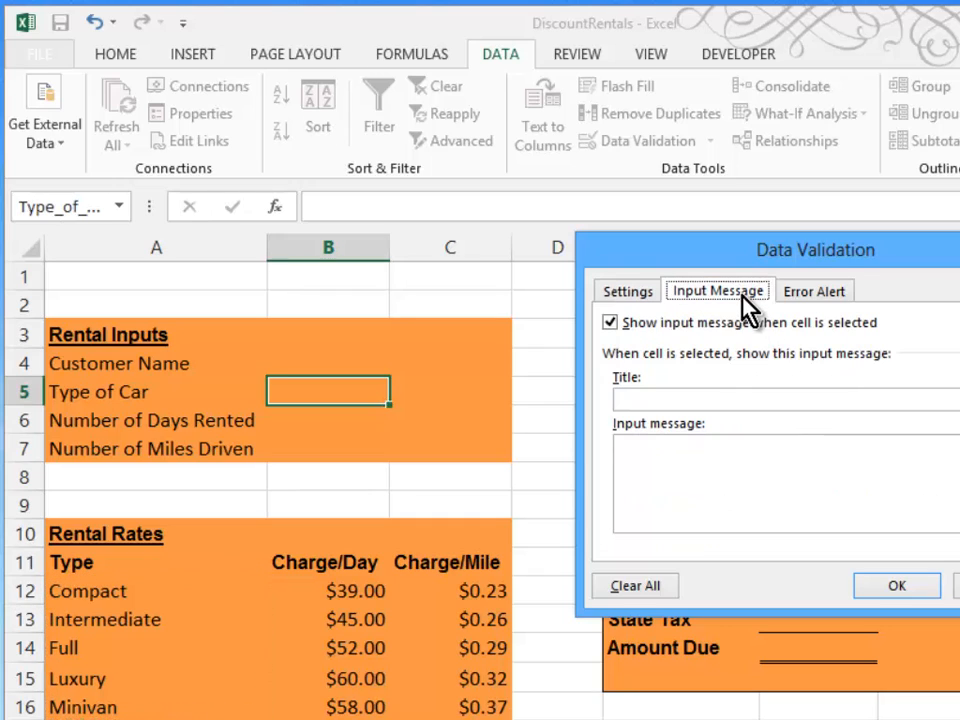
left_click(651, 401)
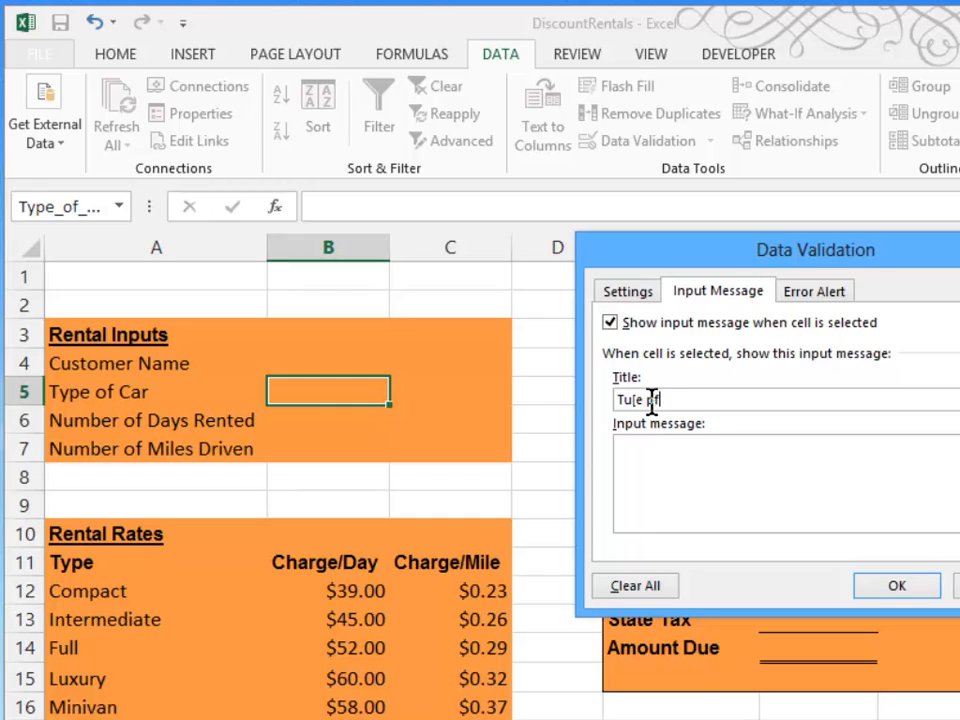
type("Type of Car")
left_click(658, 452)
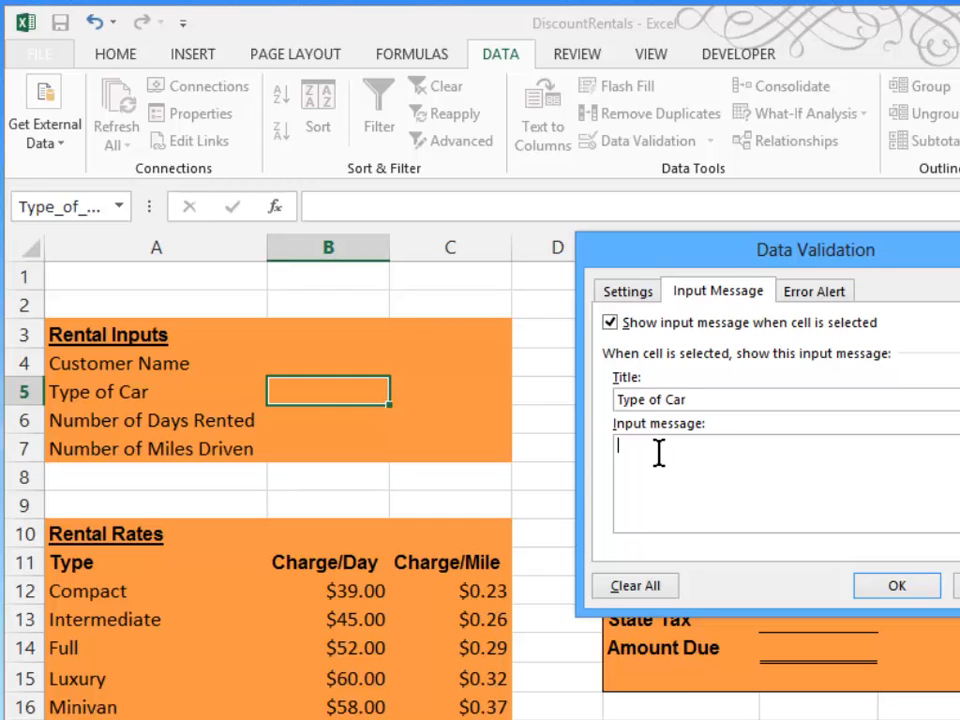
type("Click arrow to select th")
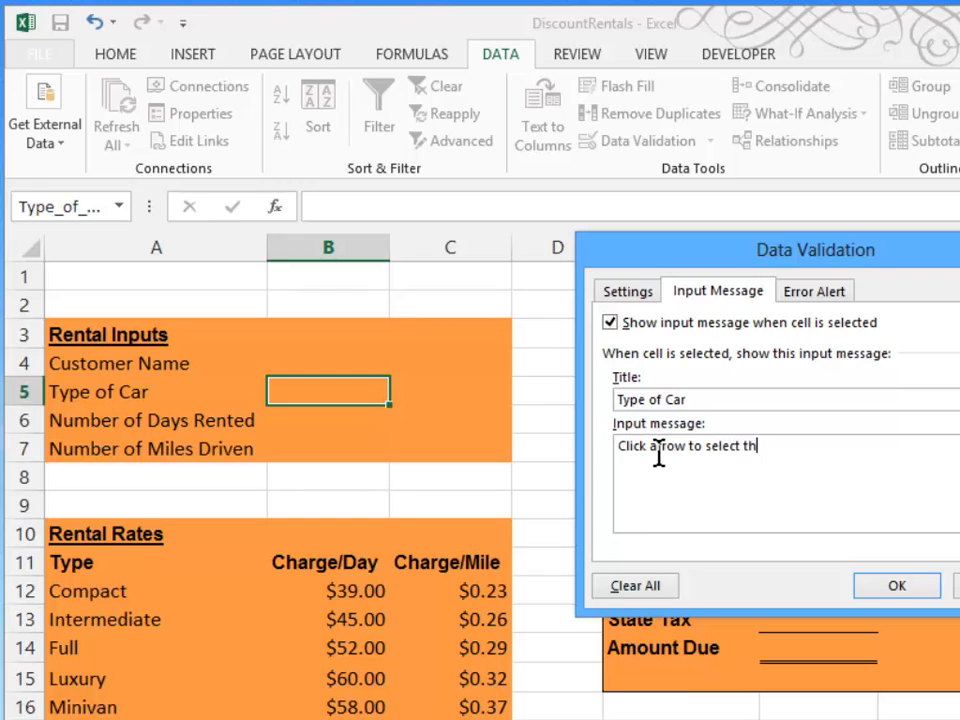
type("e type of car.")
Step: Add an error alert titled "Invalid Type" reading "Invalid Type. Use arrow to select Type." to B5's validation, and choose Compact as the car type
left_click(810, 291)
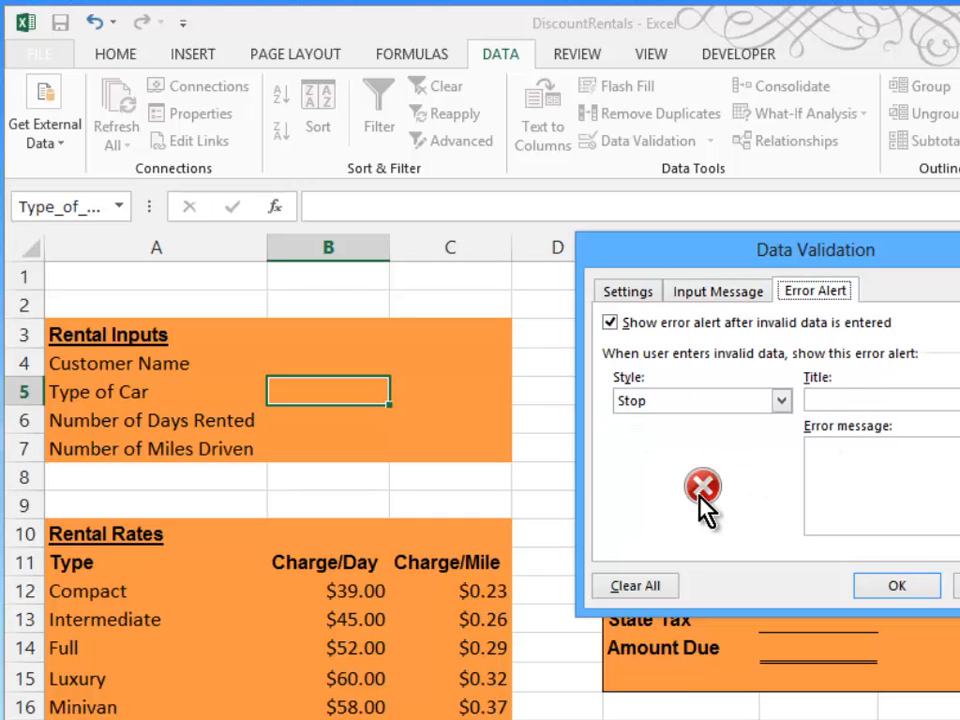
left_click(842, 398)
type("Invalid Type")
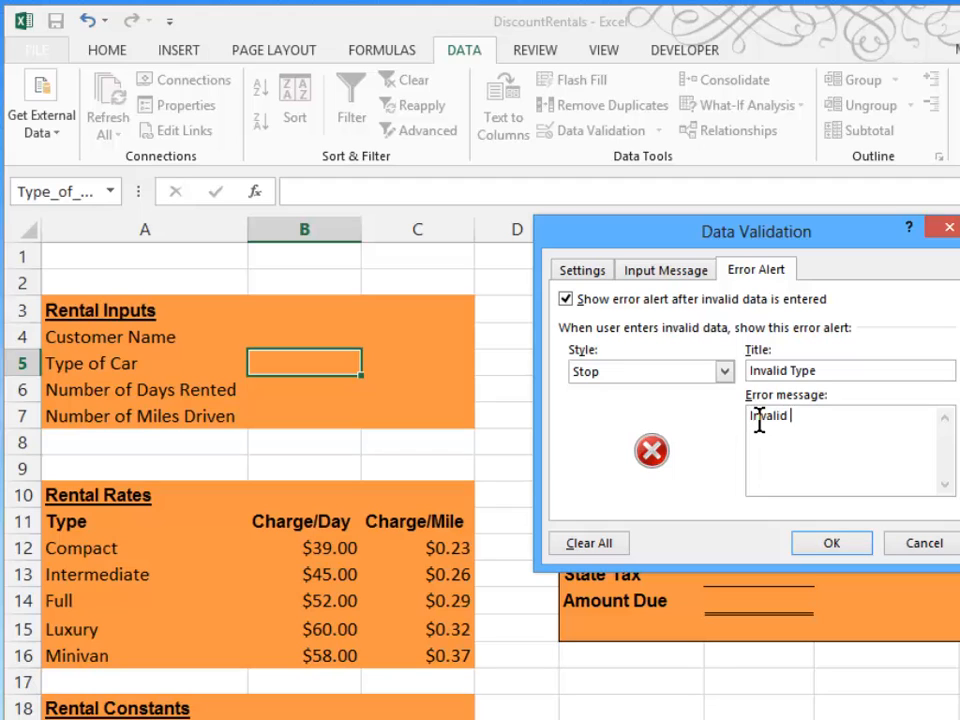
type("Use arrow to select Type.")
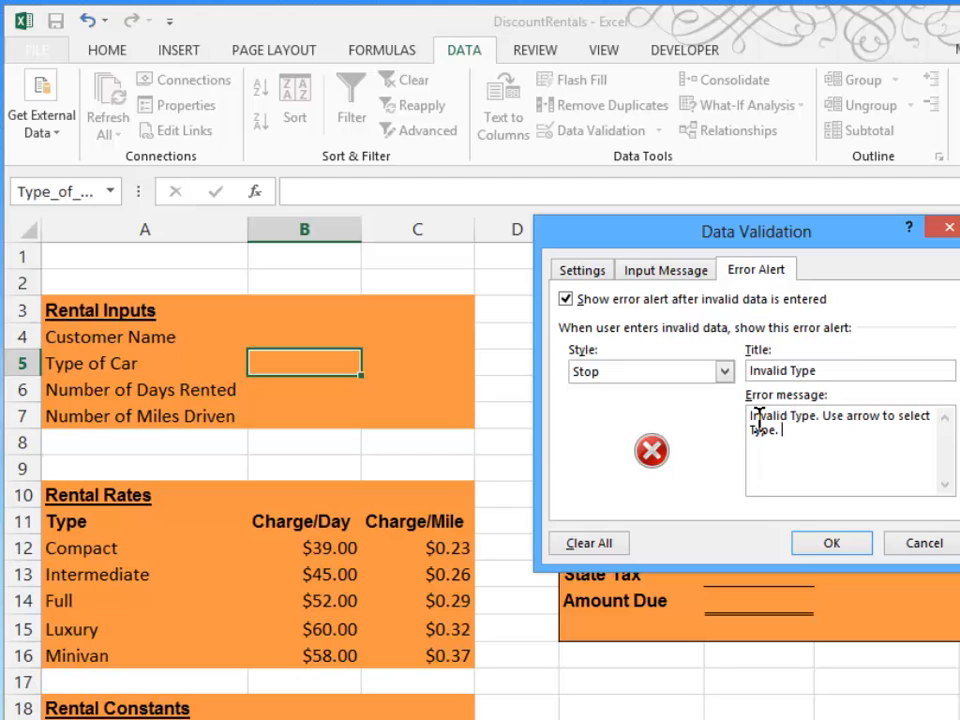
left_click(838, 549)
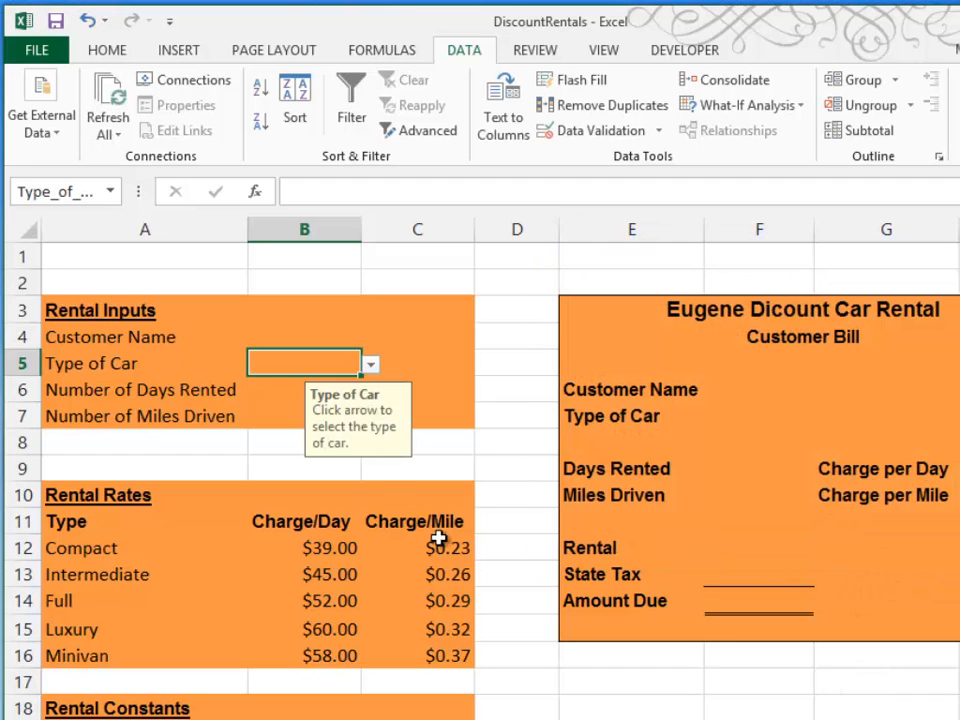
left_click(371, 366)
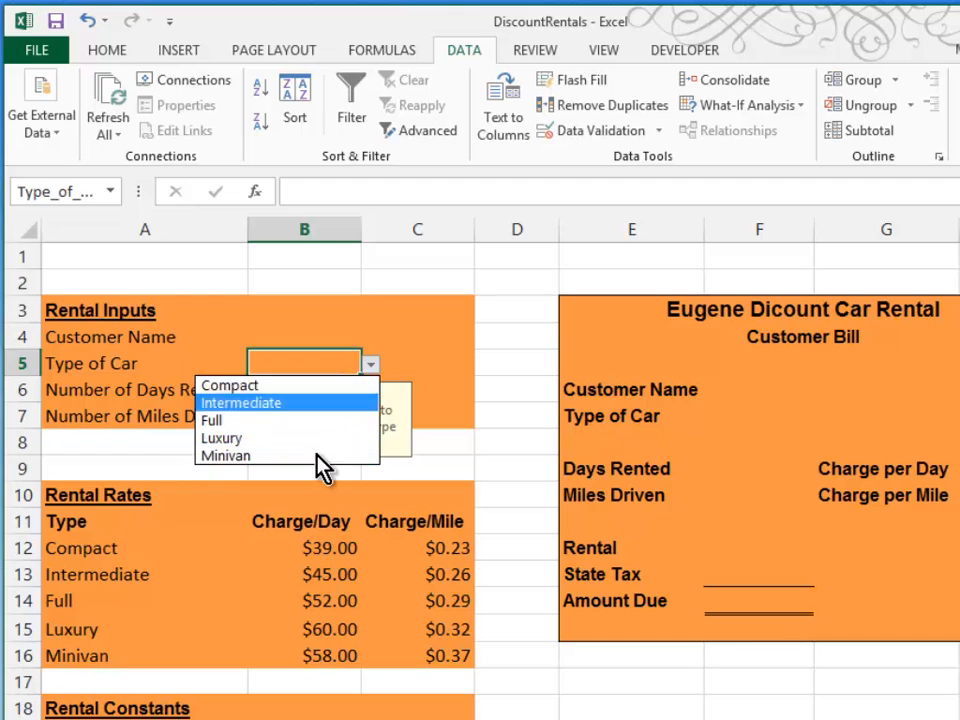
left_click(285, 386)
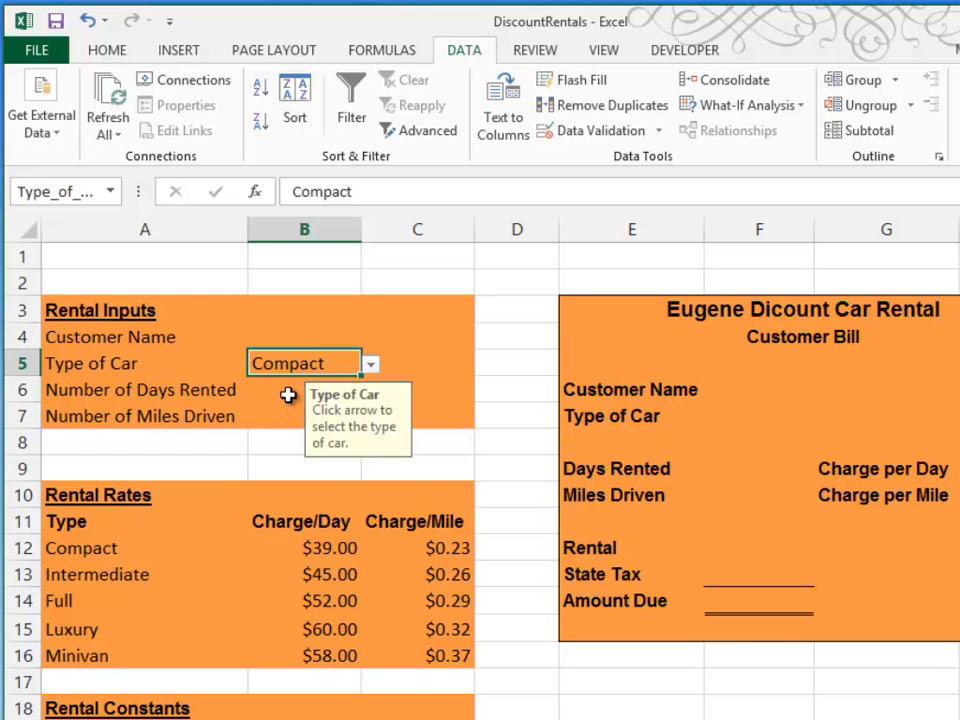
Step: Restrict the Number of Days Rented input cell B6 to whole numbers between 1 and 29 with data validation
left_click(290, 393)
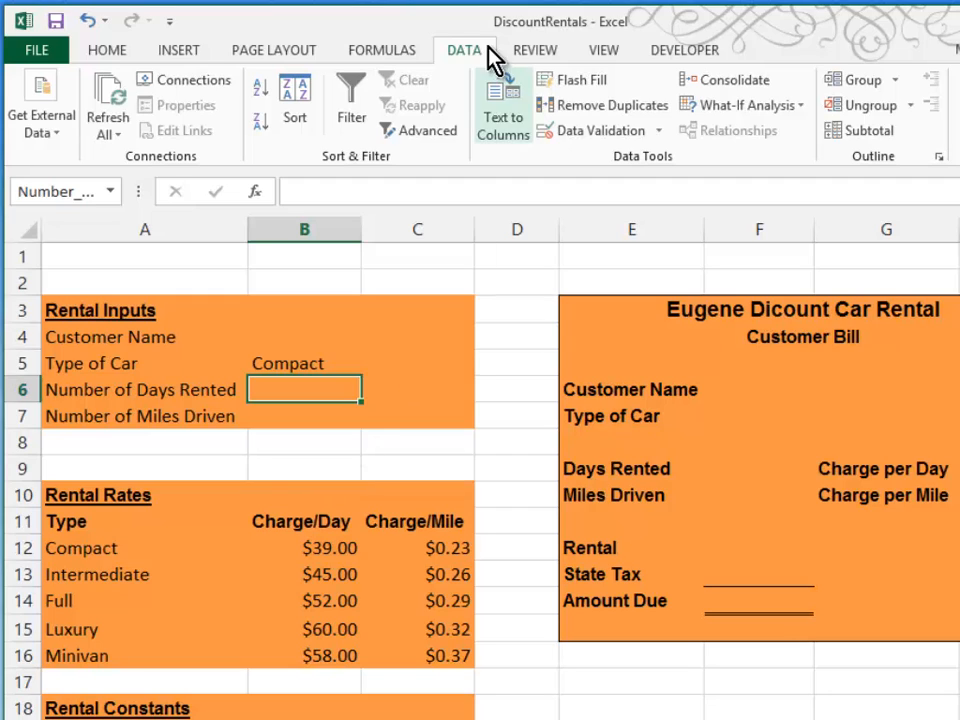
left_click(606, 131)
left_click(600, 284)
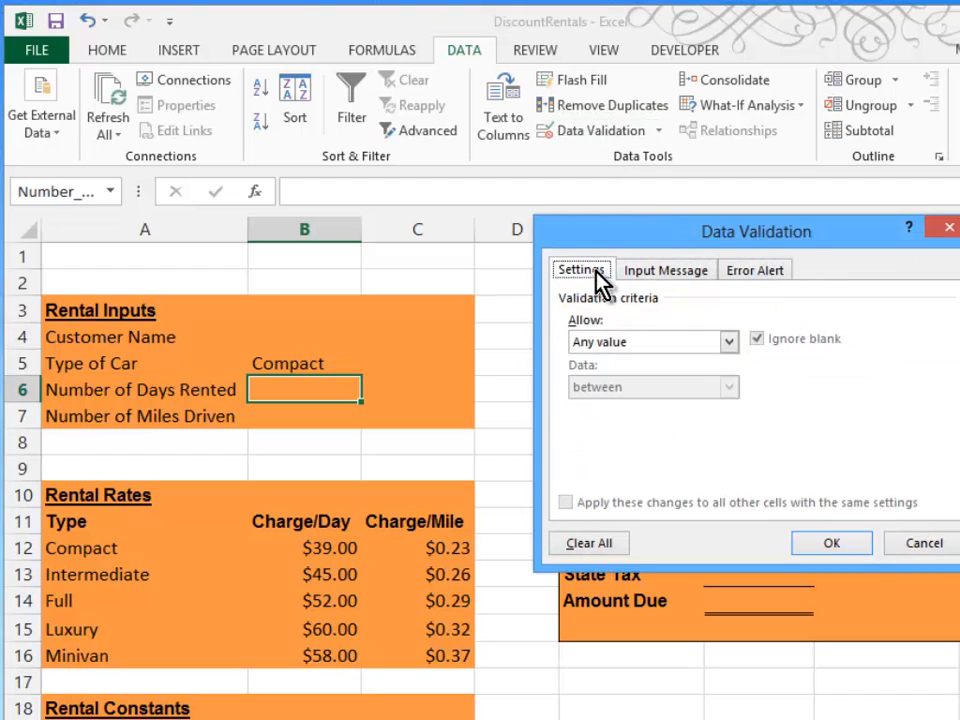
left_click(729, 343)
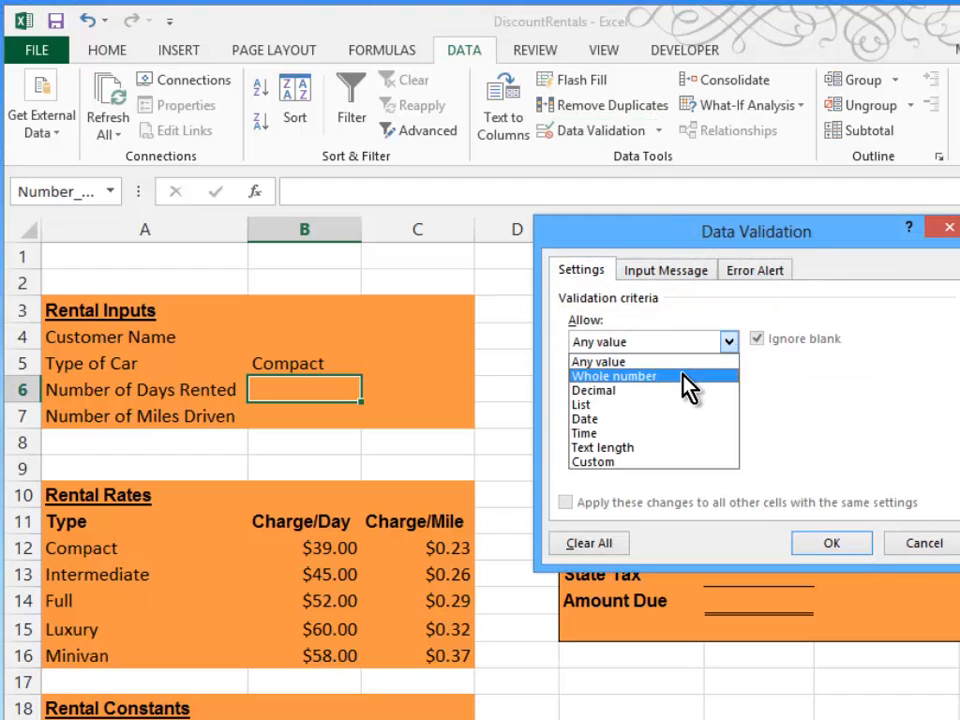
left_click(683, 375)
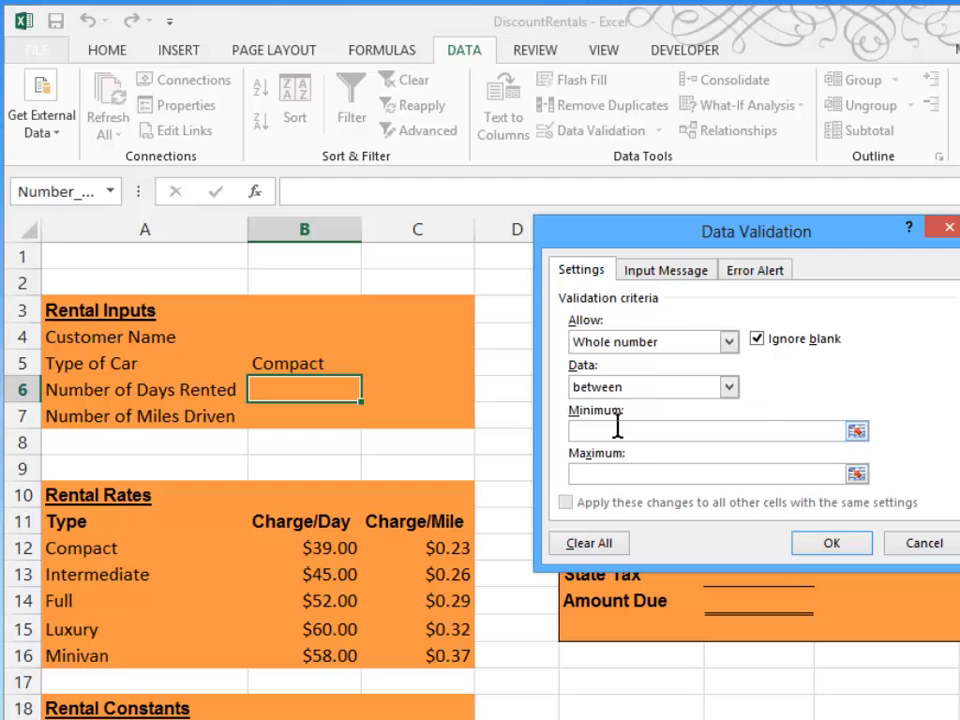
type("1")
left_click(620, 472)
type("29")
left_click(678, 280)
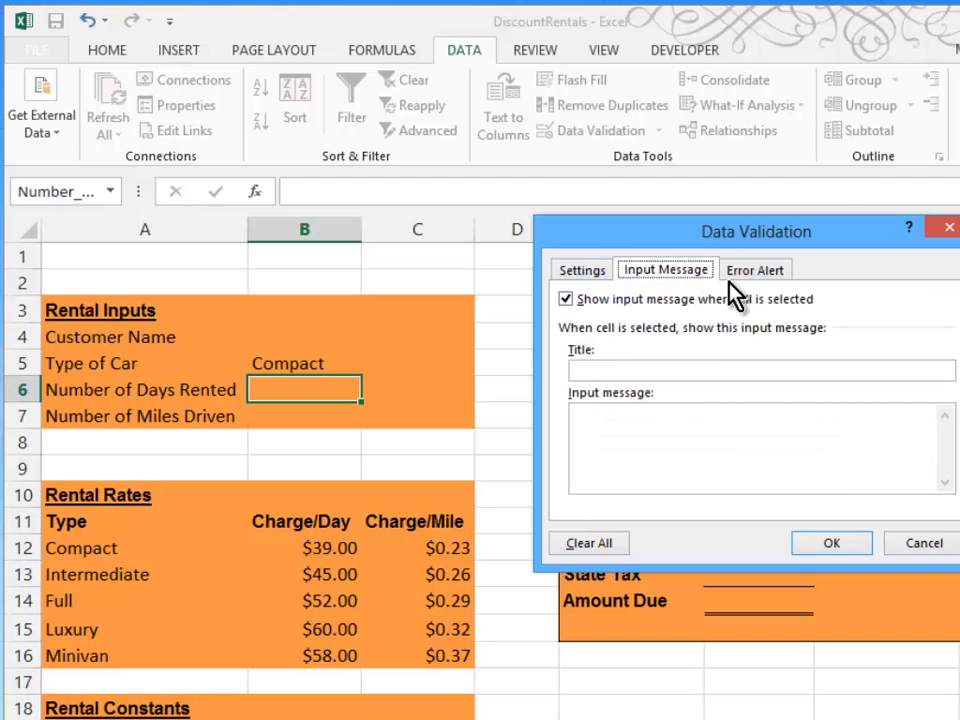
left_click(823, 544)
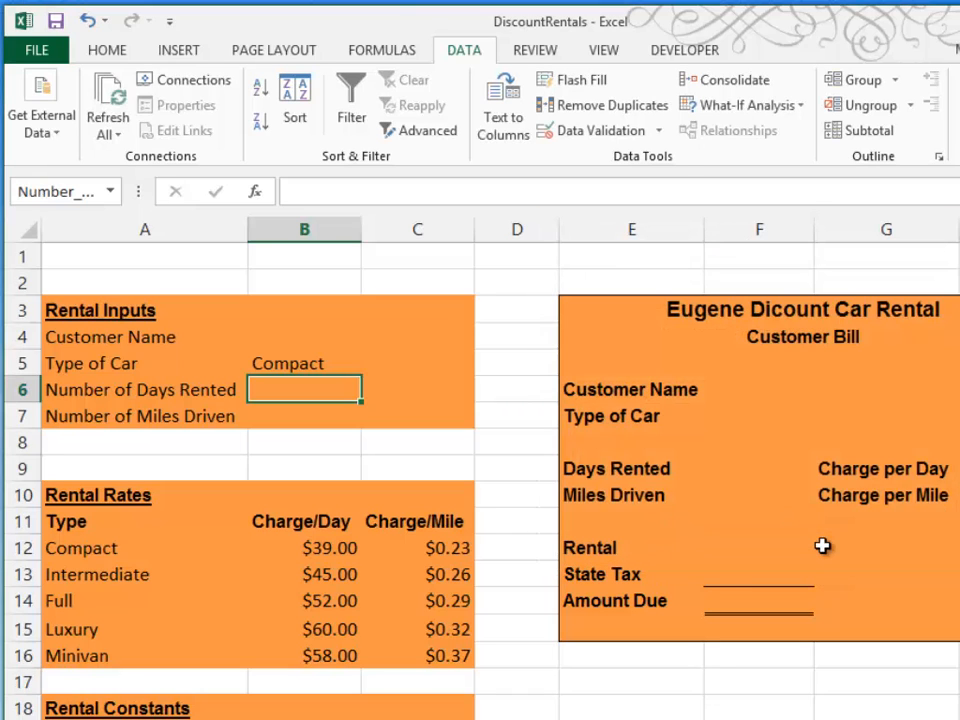
Step: Restrict the Number of Miles Driven input cell B7 to whole numbers between 1 and 5000 with data validation
left_click(279, 416)
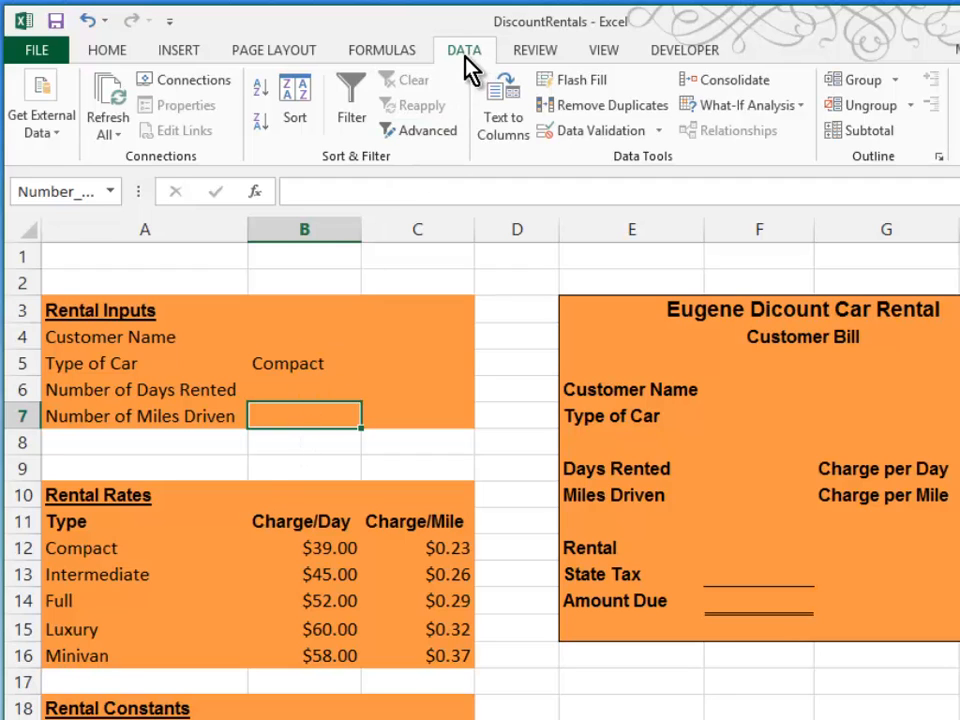
left_click(577, 137)
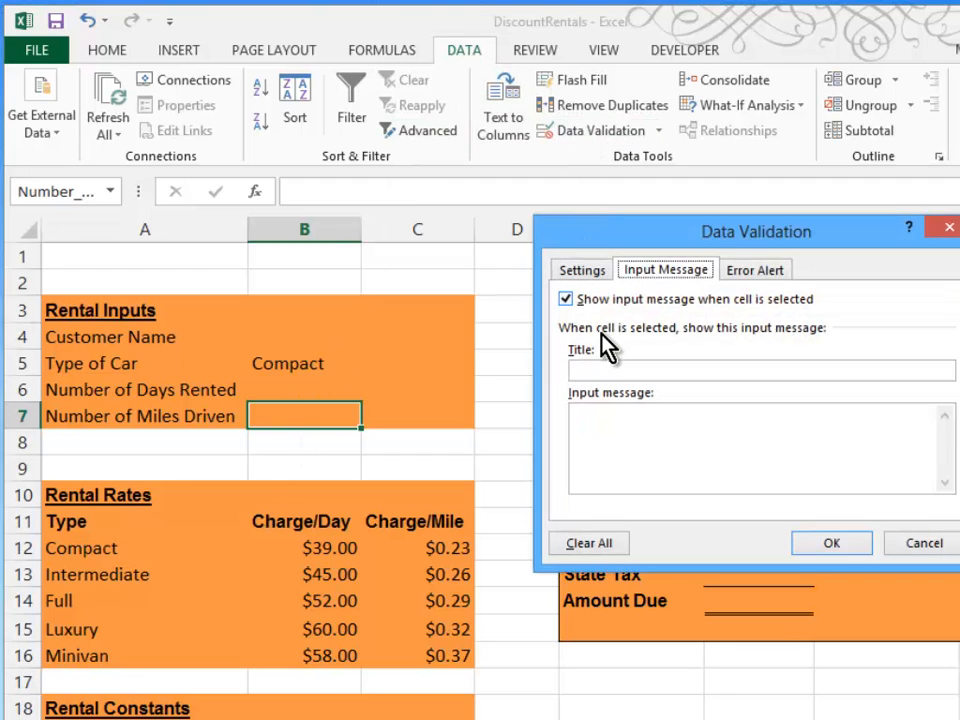
left_click(590, 270)
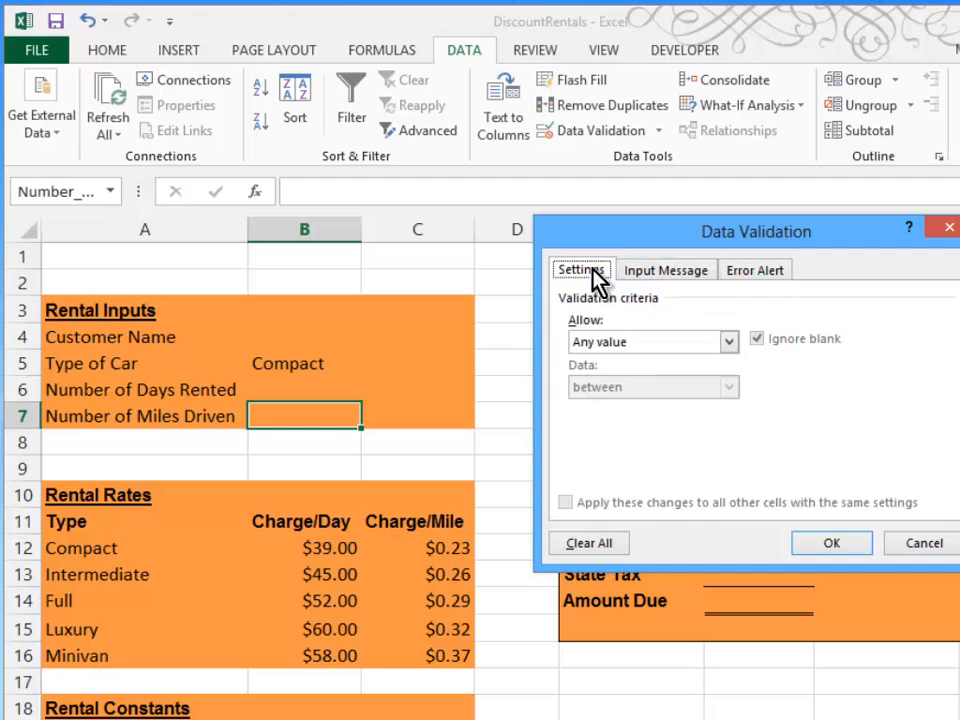
left_click(729, 342)
left_click(673, 377)
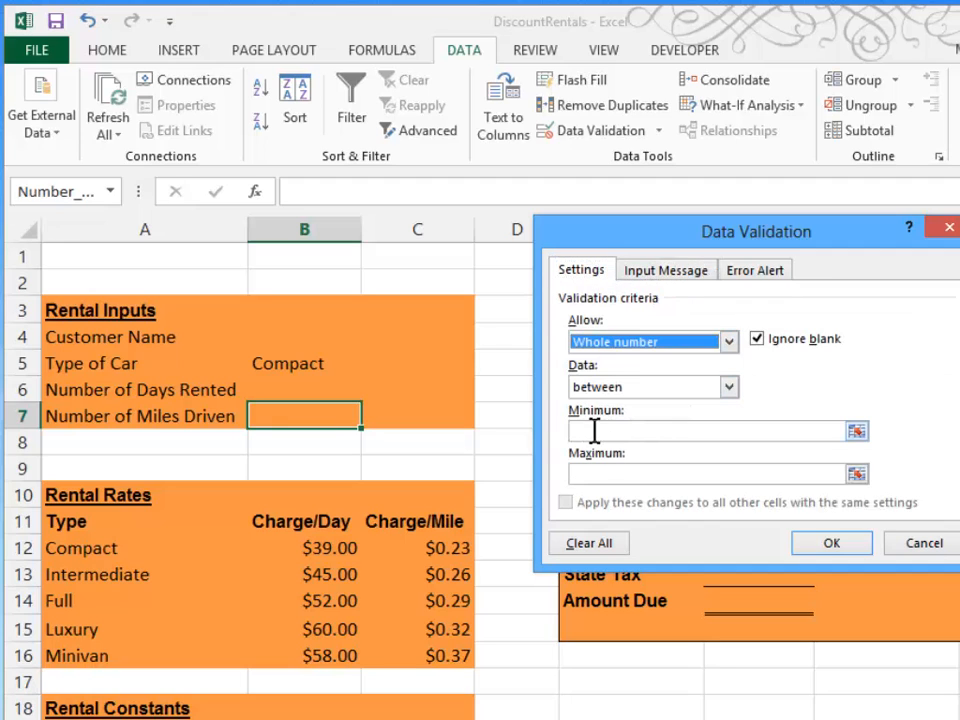
left_click(594, 430)
type("1")
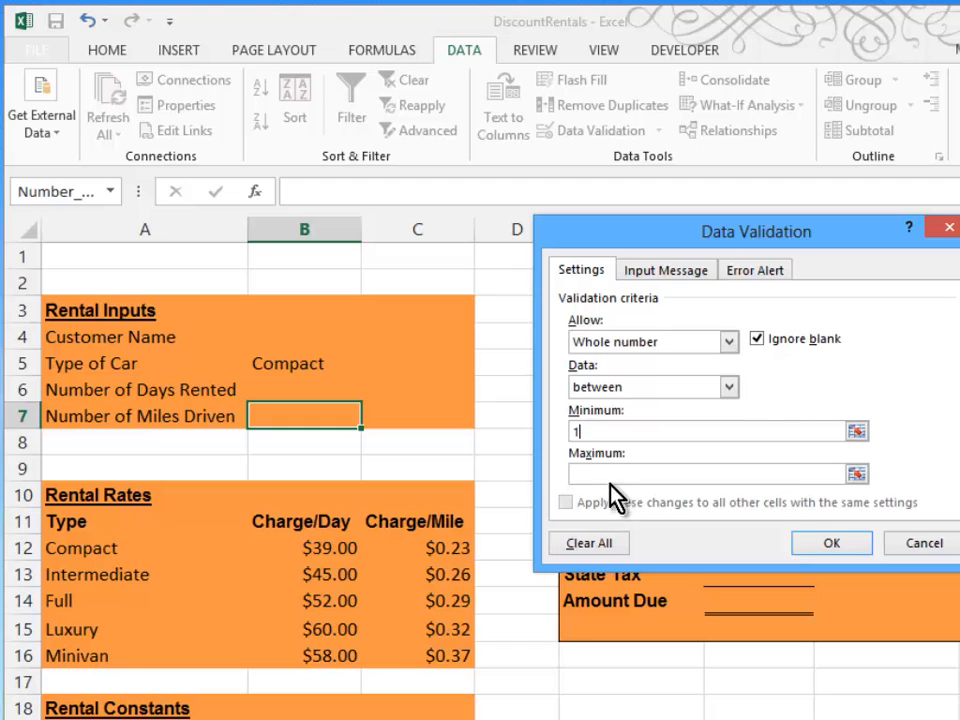
left_click(609, 471)
type("5000")
left_click(648, 274)
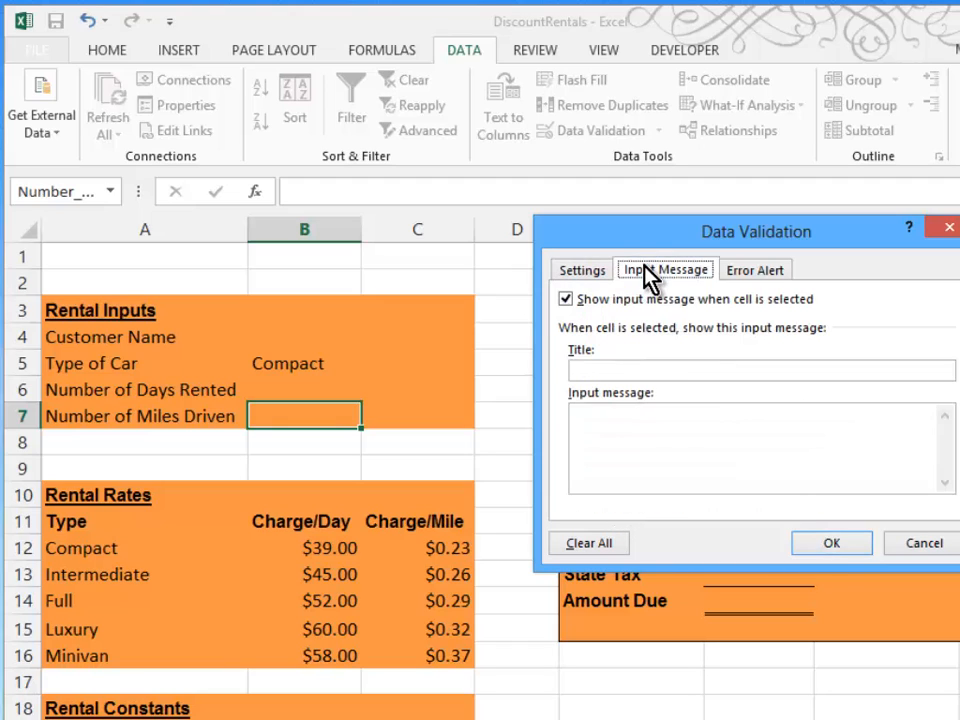
left_click(749, 276)
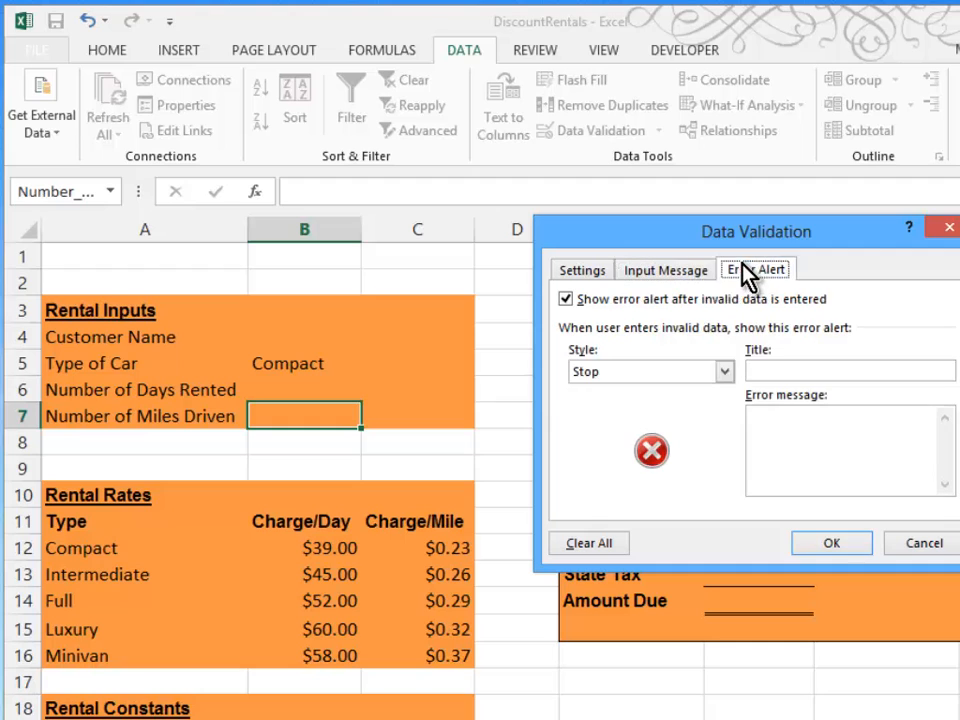
left_click(812, 548)
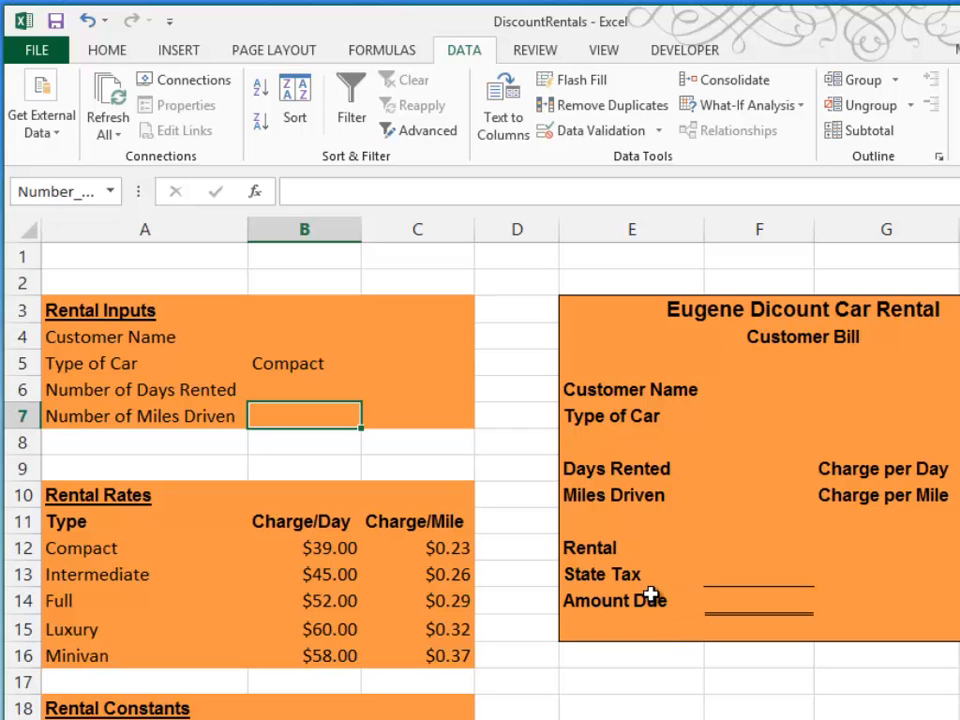
Step: Link the bill's Customer Name cell F6 to =Customer_Name and its Type of Car cell F7 to =Type_of_Car
left_click(759, 386)
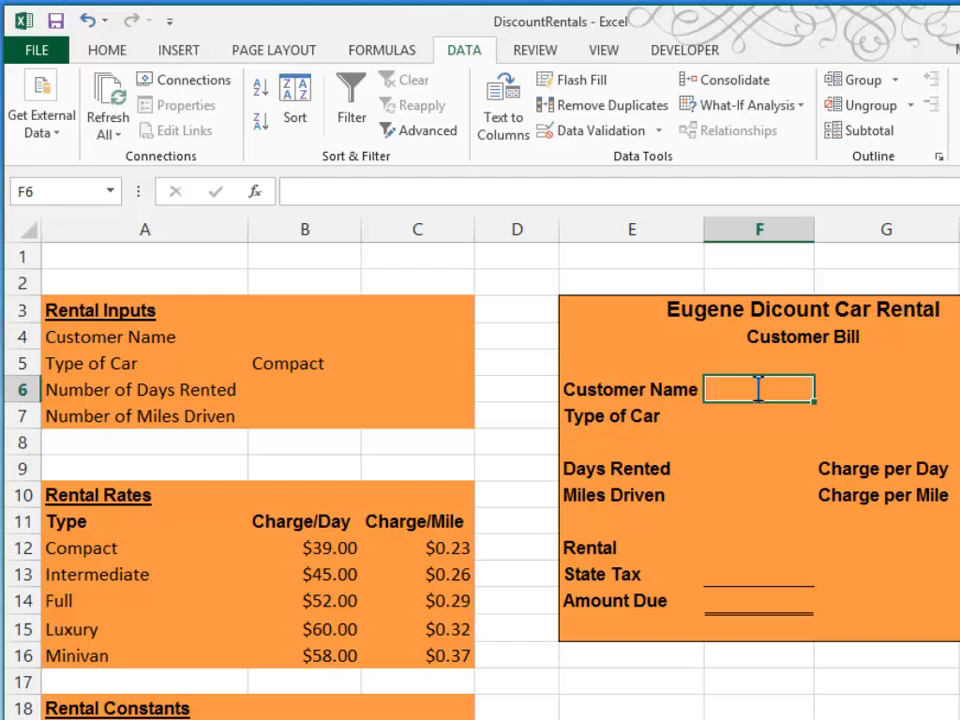
type("=")
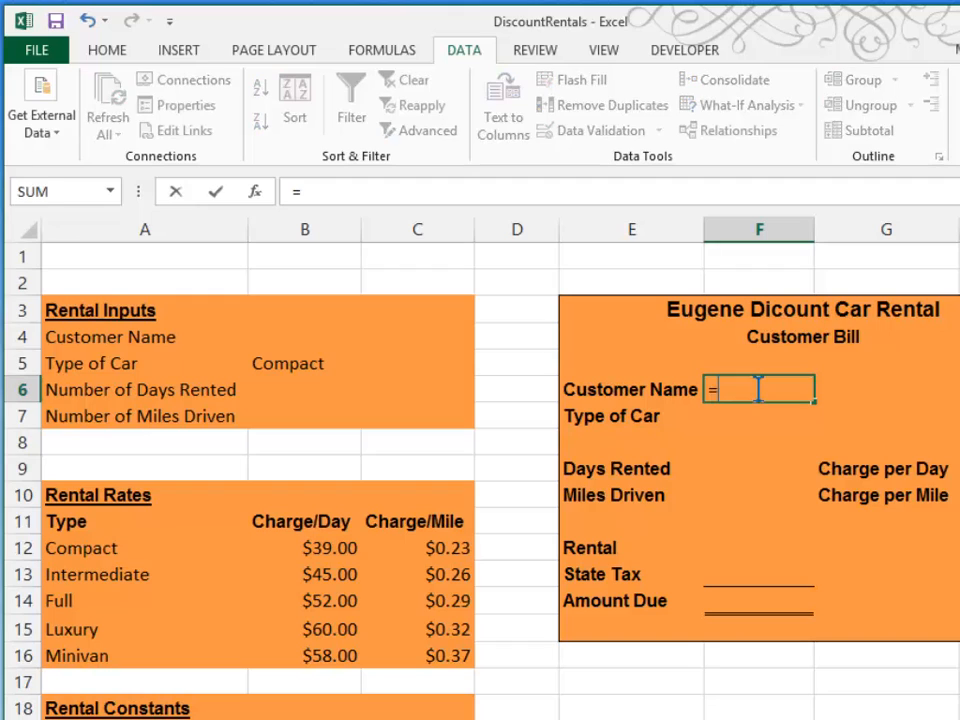
left_click(270, 336)
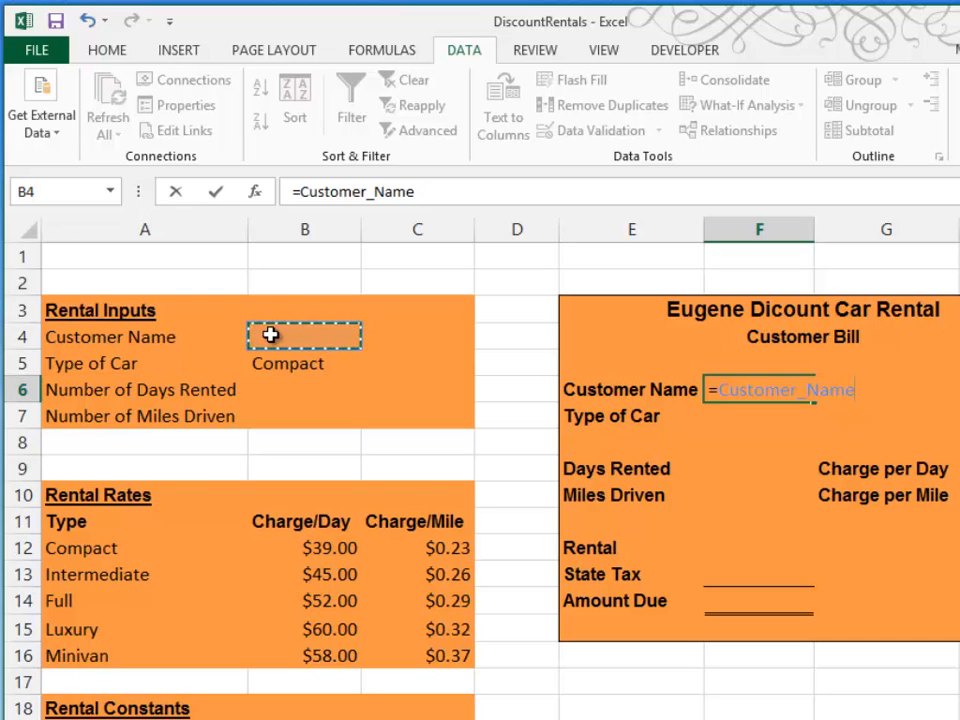
key("Return")
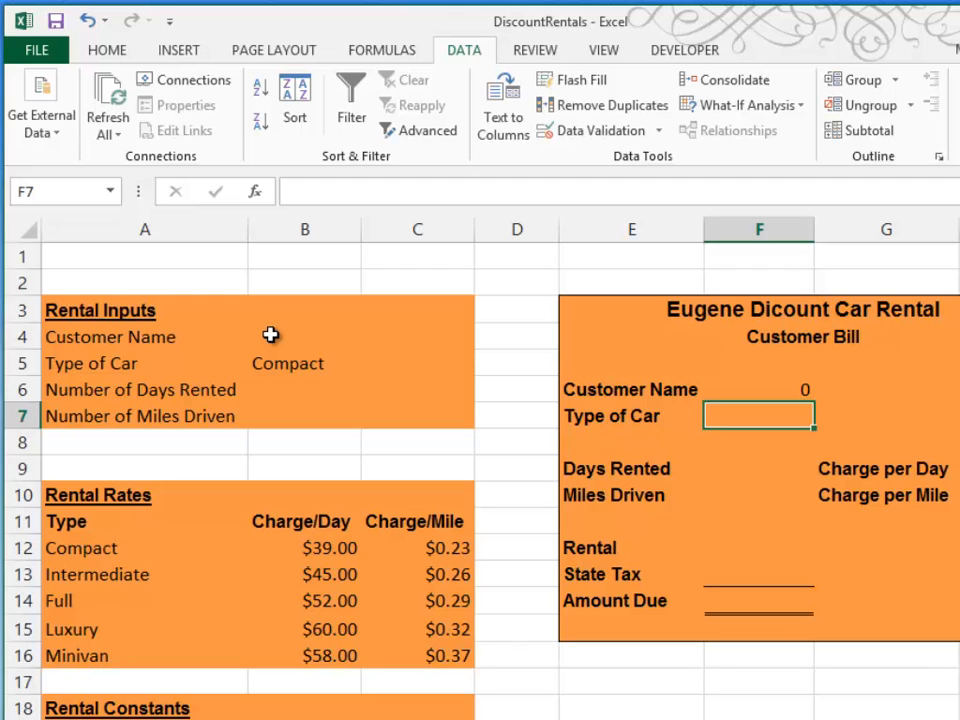
type("=")
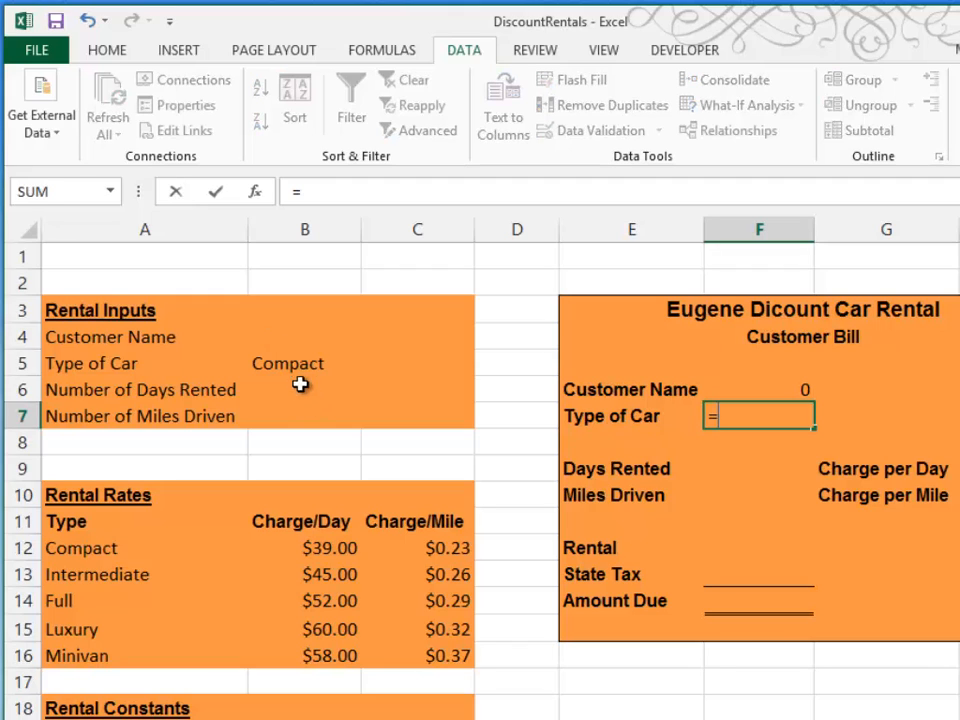
left_click(297, 365)
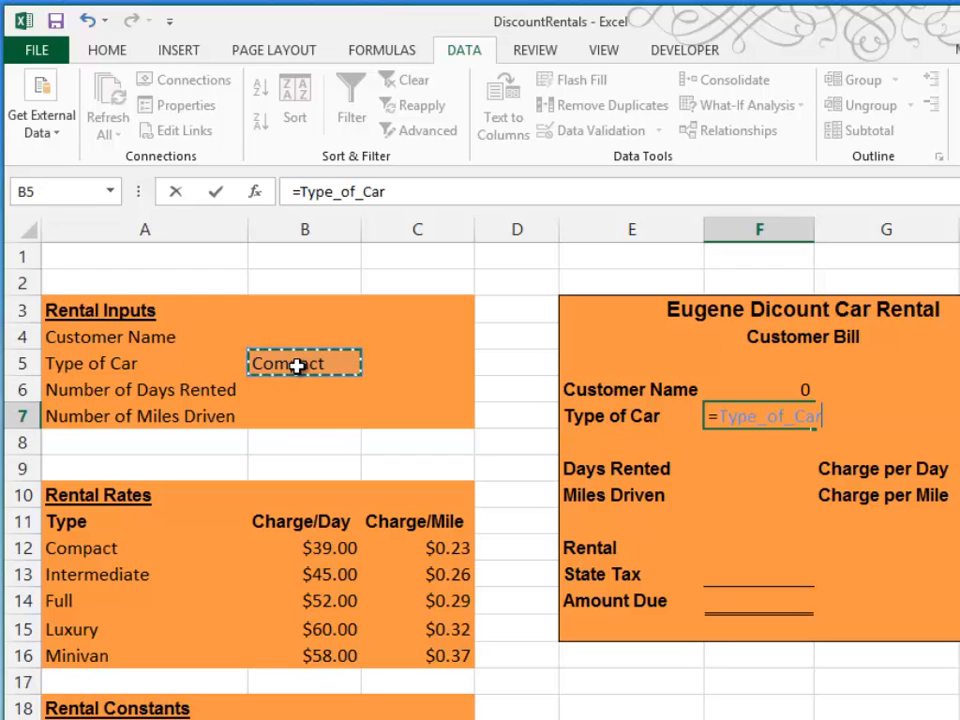
key("Return")
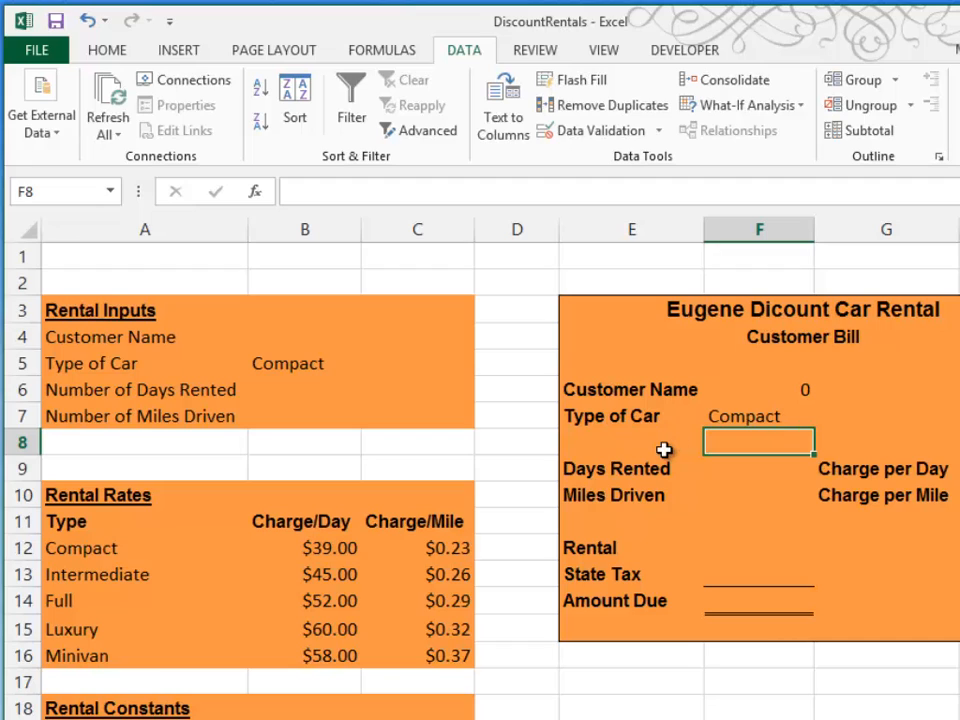
Step: Link the bill's Days Rented cell F9 to =Number_of_Days_Rented and its Miles Driven cell F10 to the miles input in B7
left_click(732, 468)
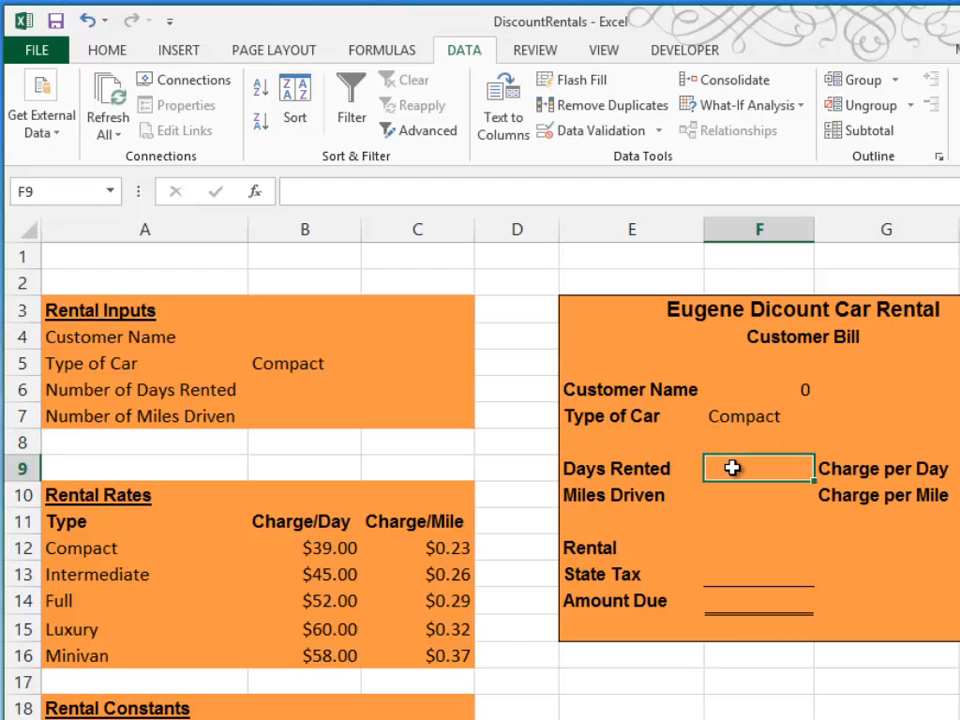
type("=")
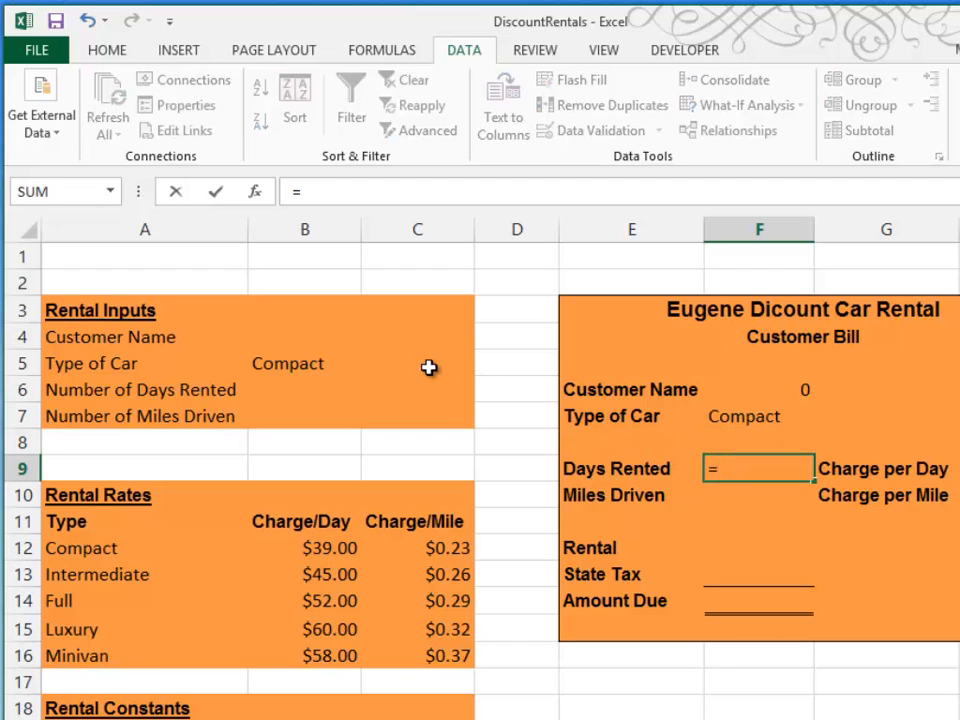
left_click(289, 388)
key("Return")
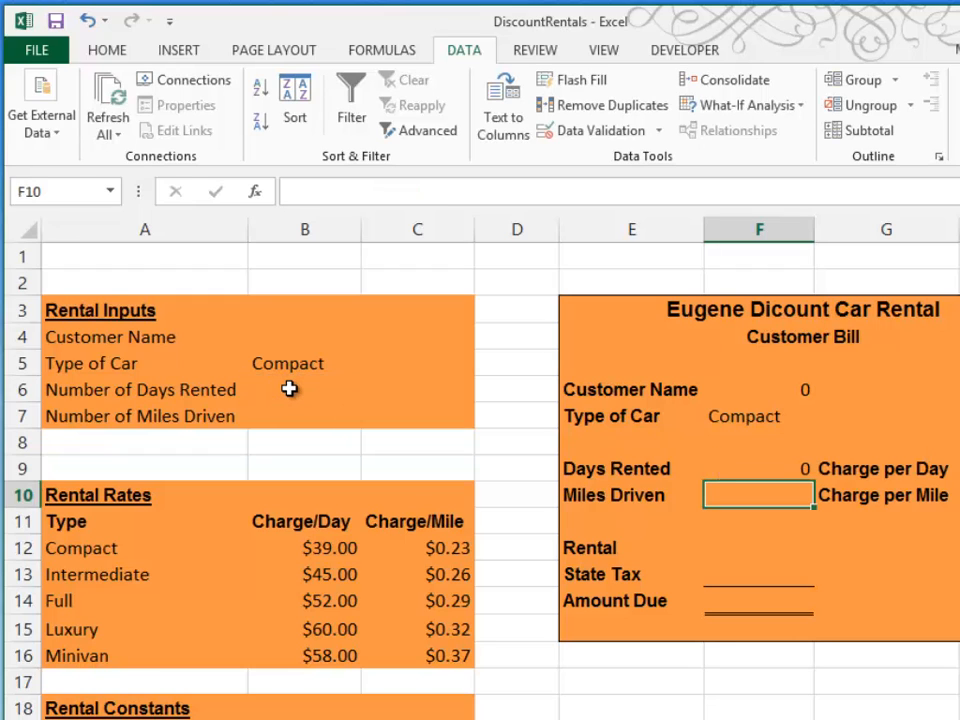
type("=")
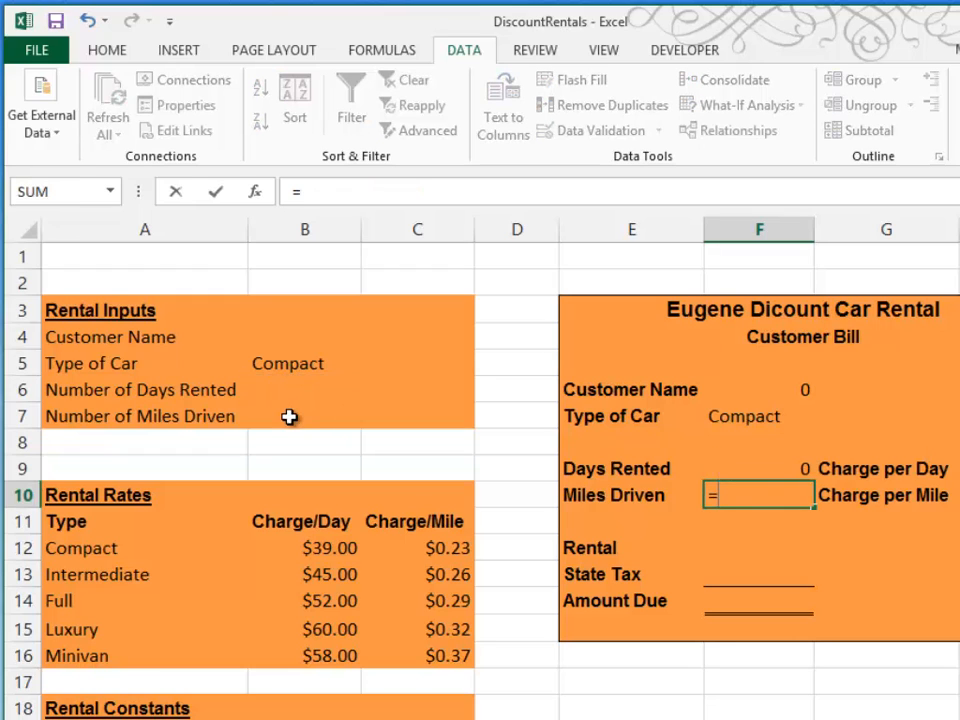
left_click(289, 416)
key("Return")
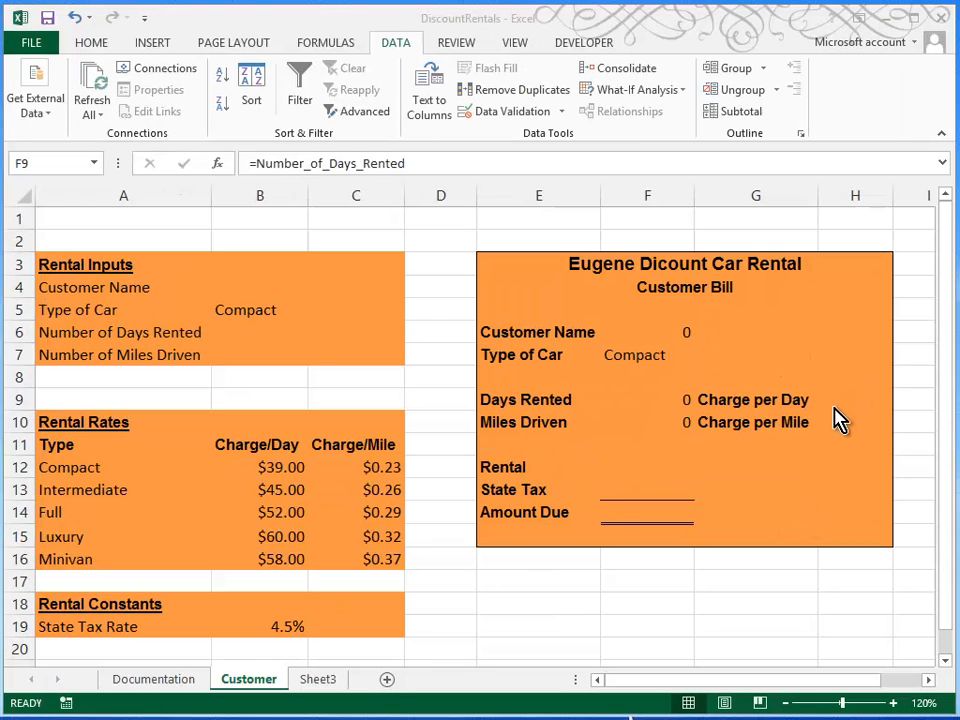
Step: Look up the bill's Charge per Day in H9 with =vlookup(Type_of_Car,rentalrates,2,false)
left_click(838, 401)
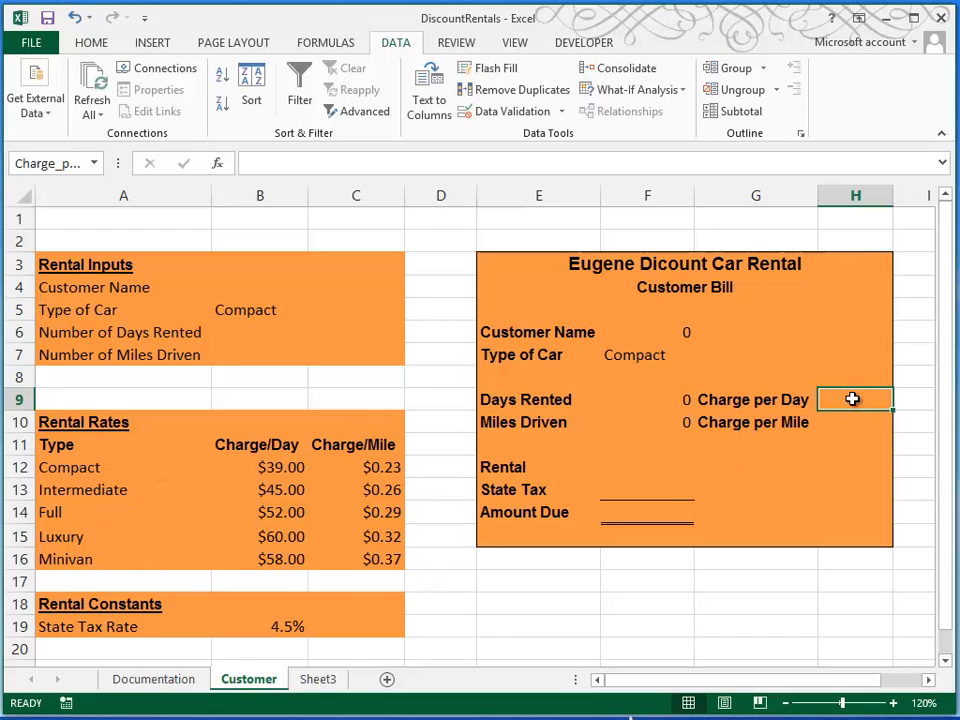
type("=vlookup")
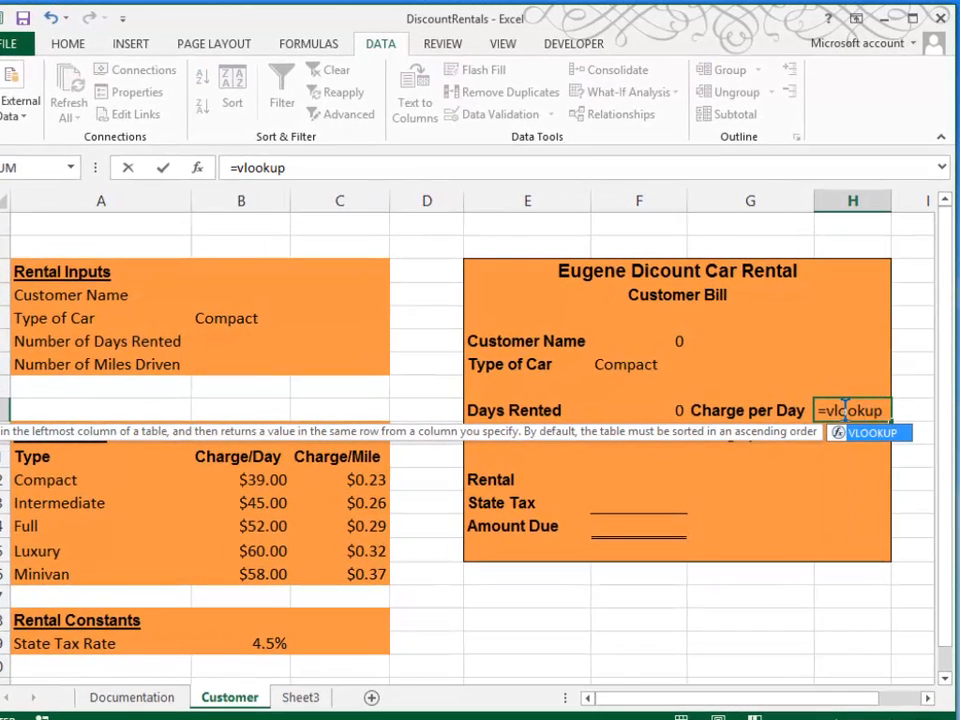
type("(")
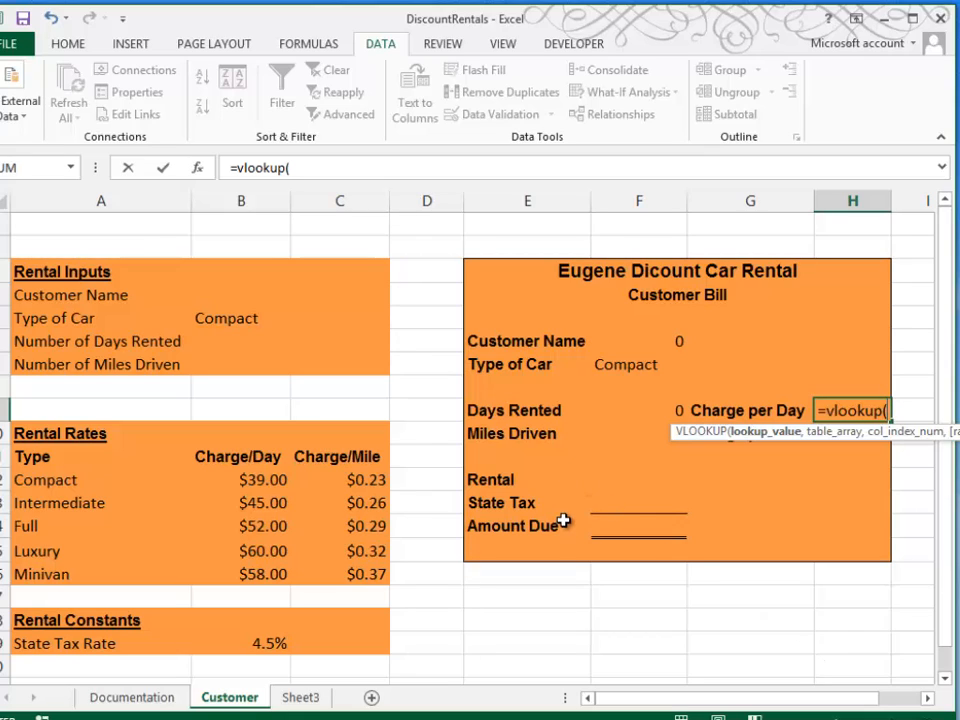
left_click(224, 318)
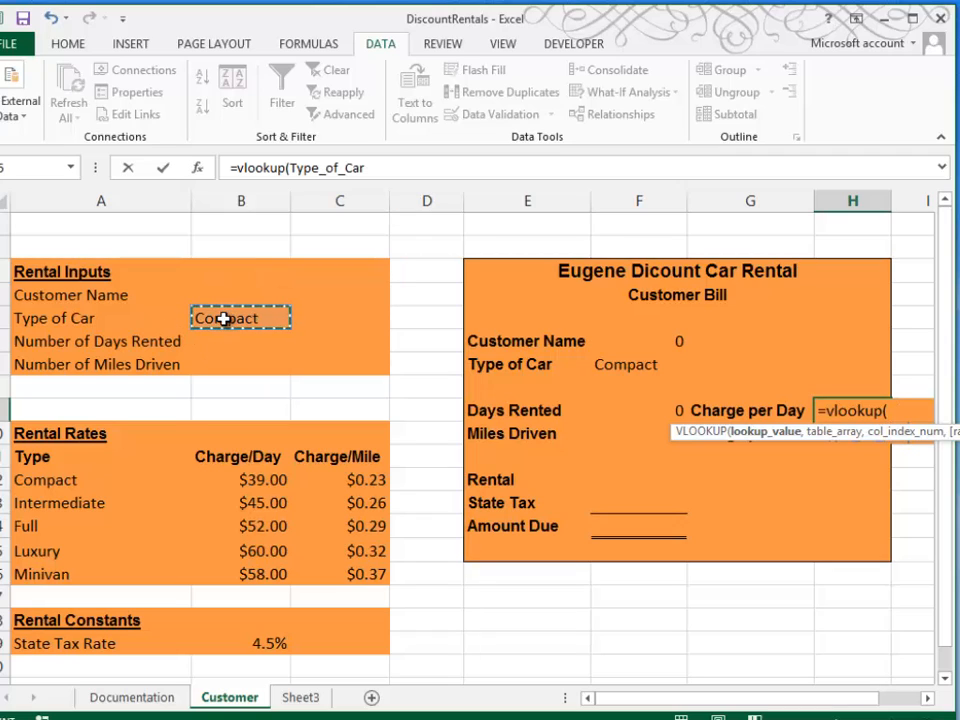
type(",")
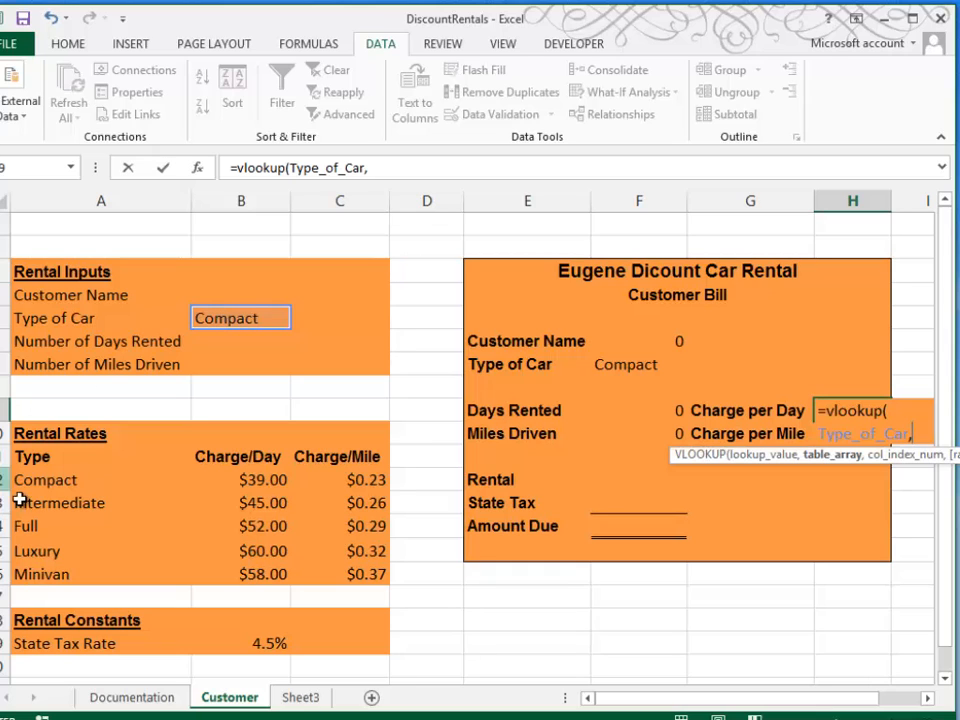
mouse_move(90, 480)
left_mouse_down()
mouse_move(214, 497)
mouse_move(319, 549)
mouse_move(341, 574)
left_mouse_up()
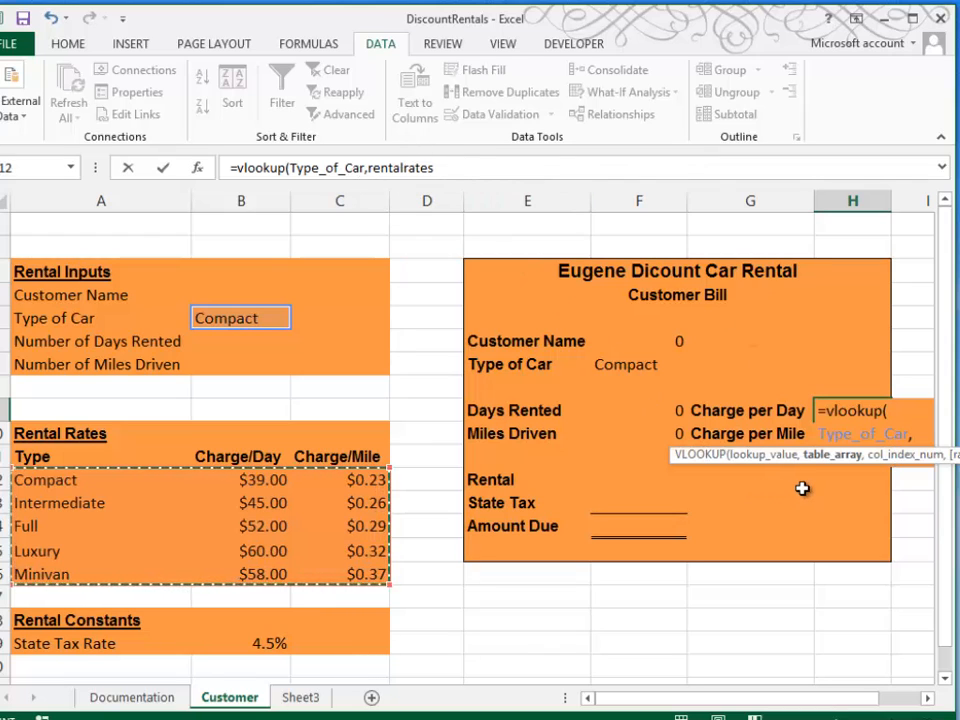
type(",")
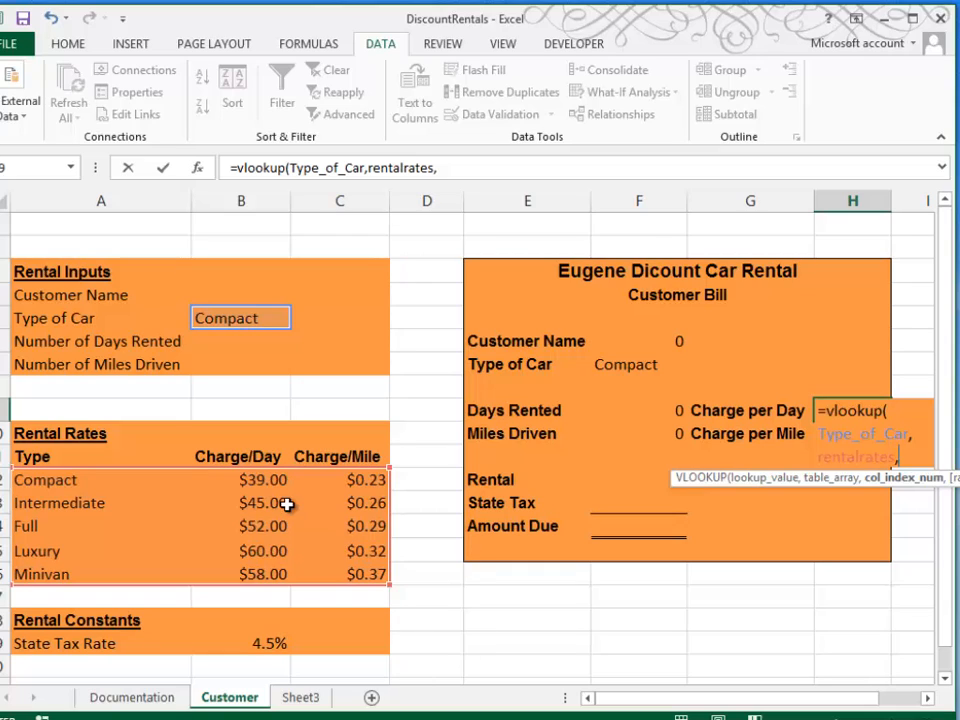
type("2,")
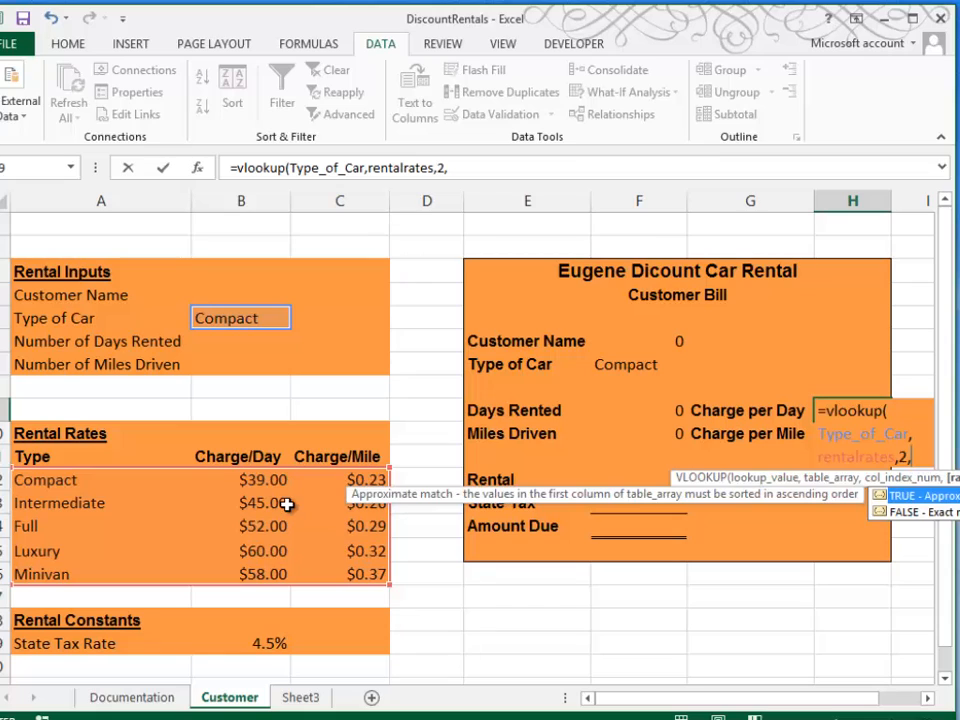
type("false)")
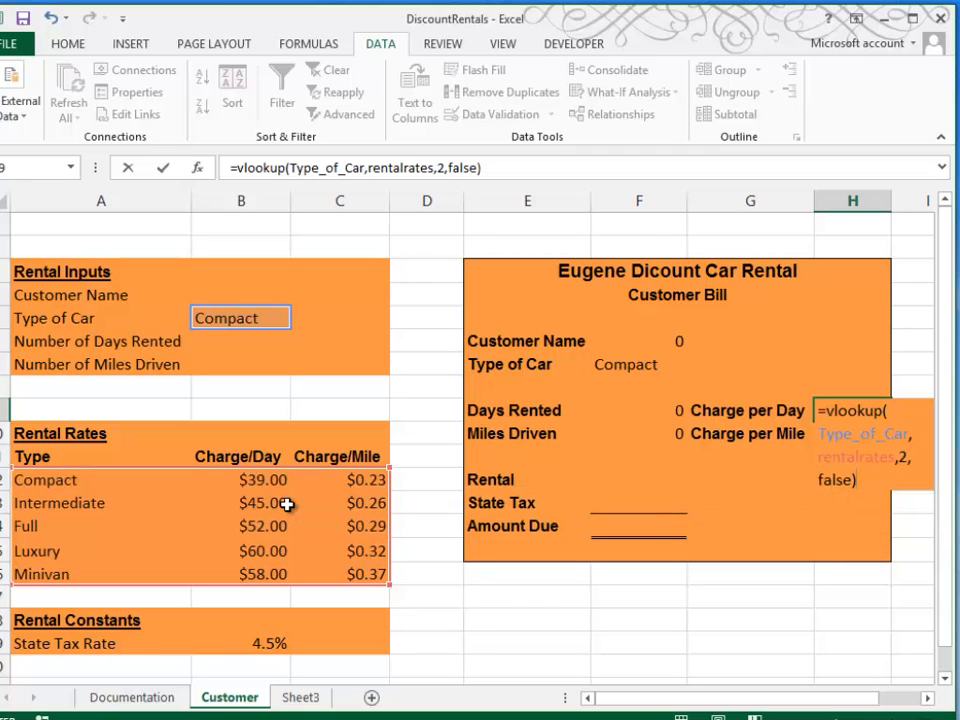
key("Return")
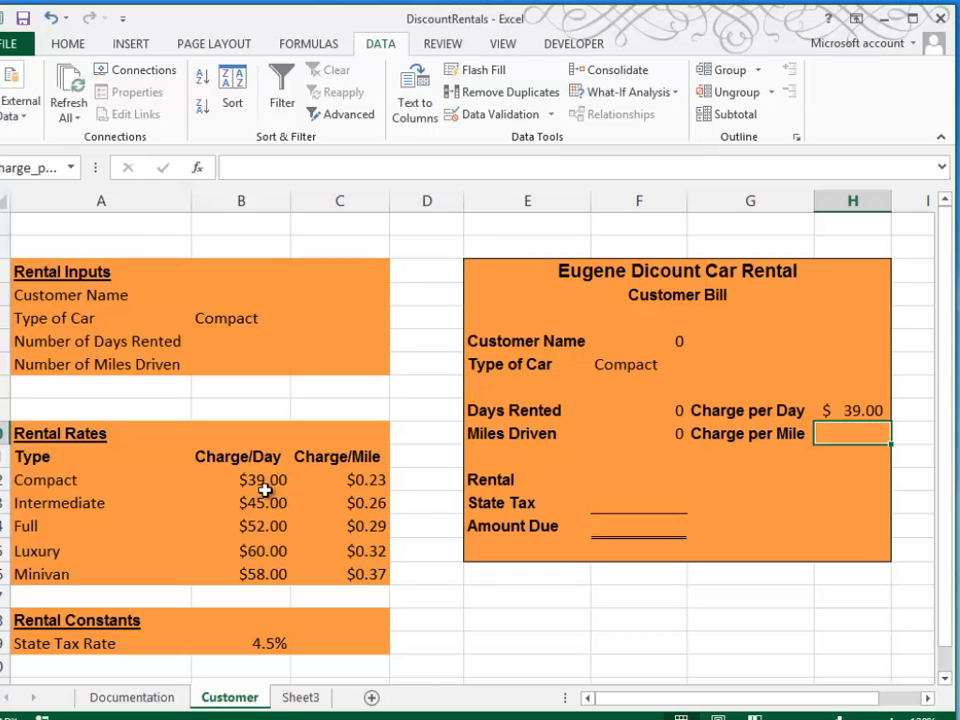
Step: Look up the bill's Charge per Mile in H10 with =vlookup(Type_of_Car,rentalrates,3,false)
type("=vlookup(")
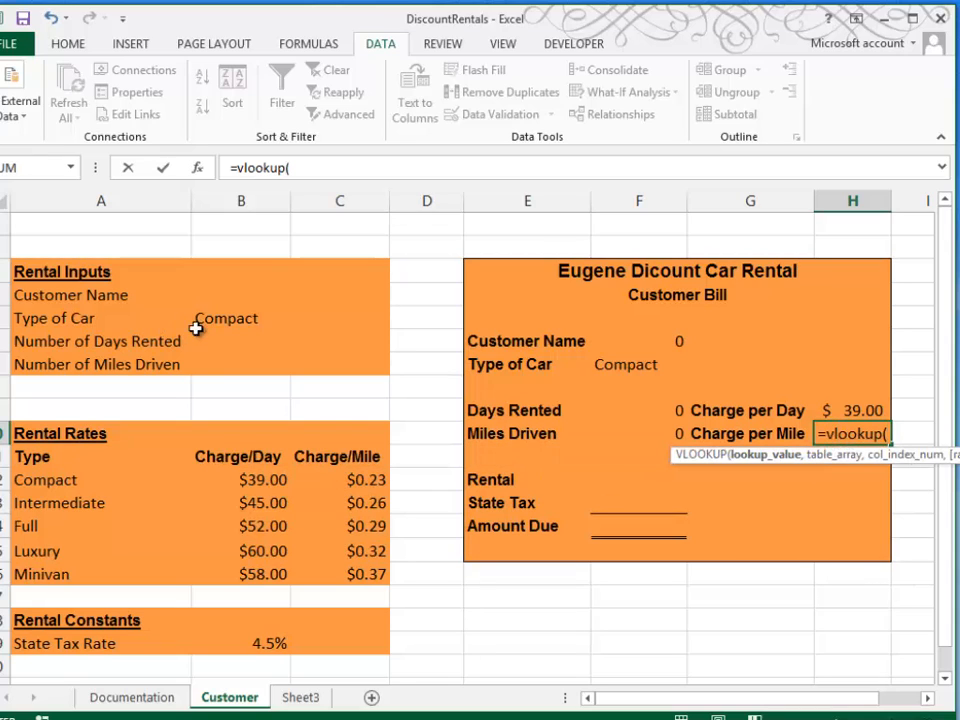
left_click(235, 318)
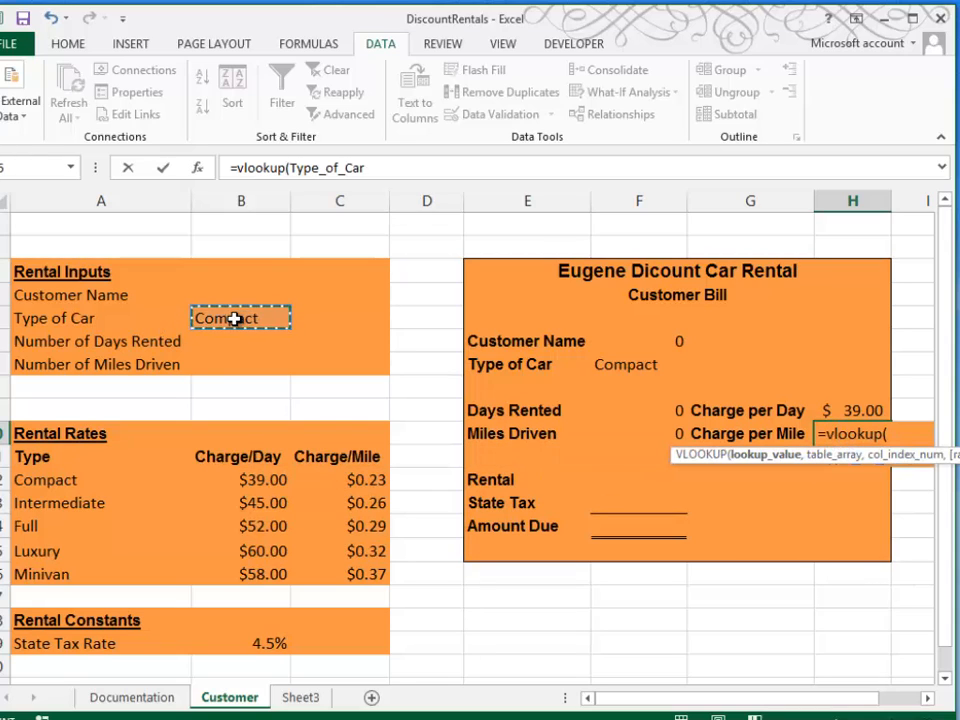
type(",R")
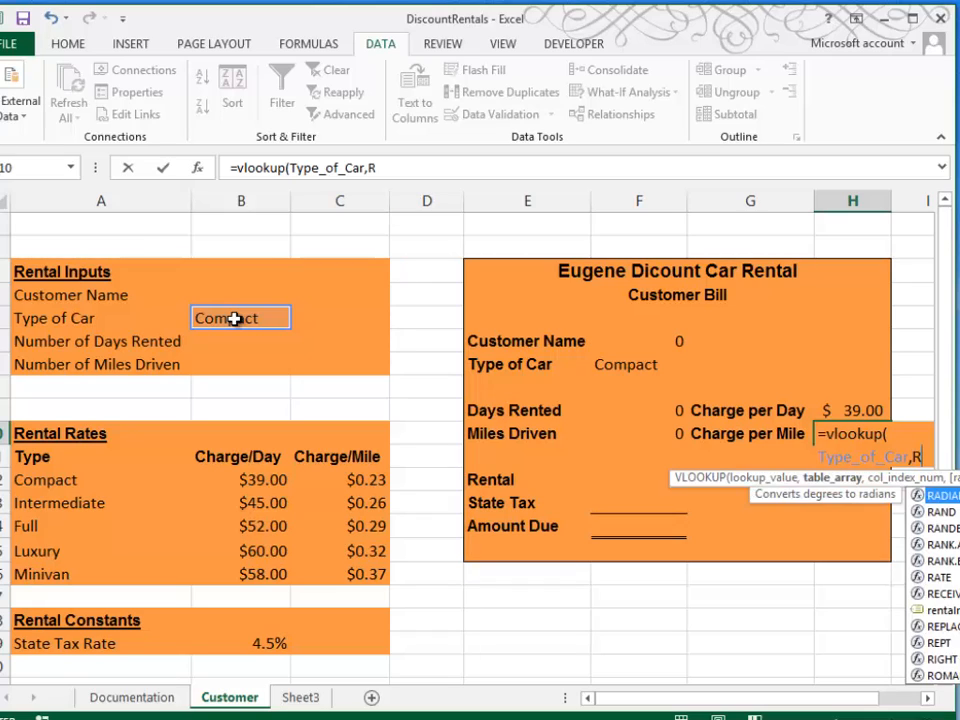
key("BackSpace")
type("renta")
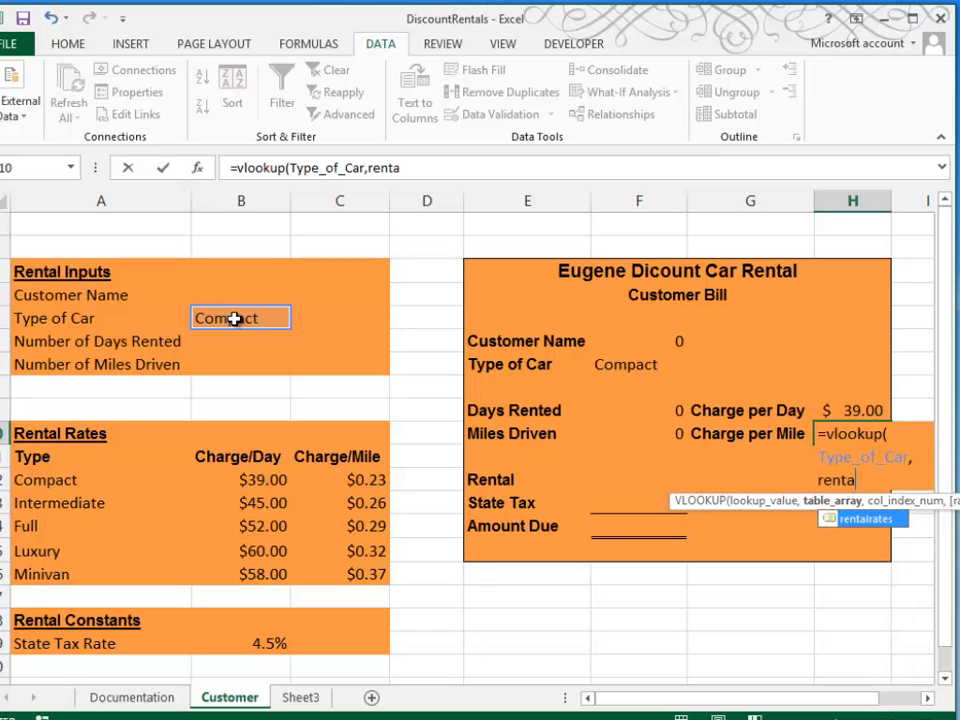
type("lrates")
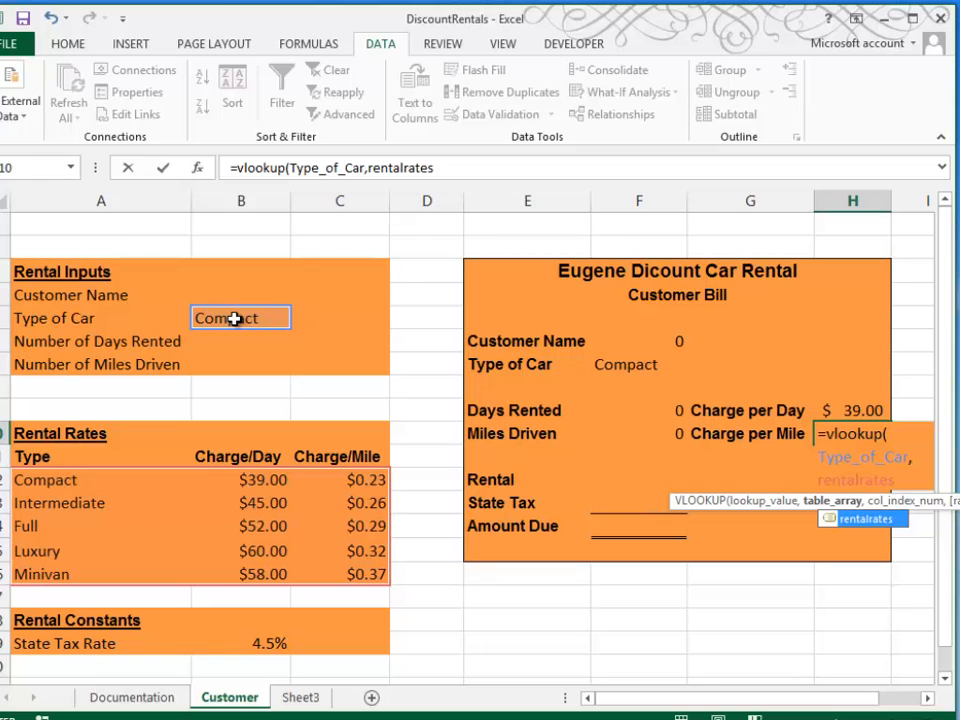
type(",")
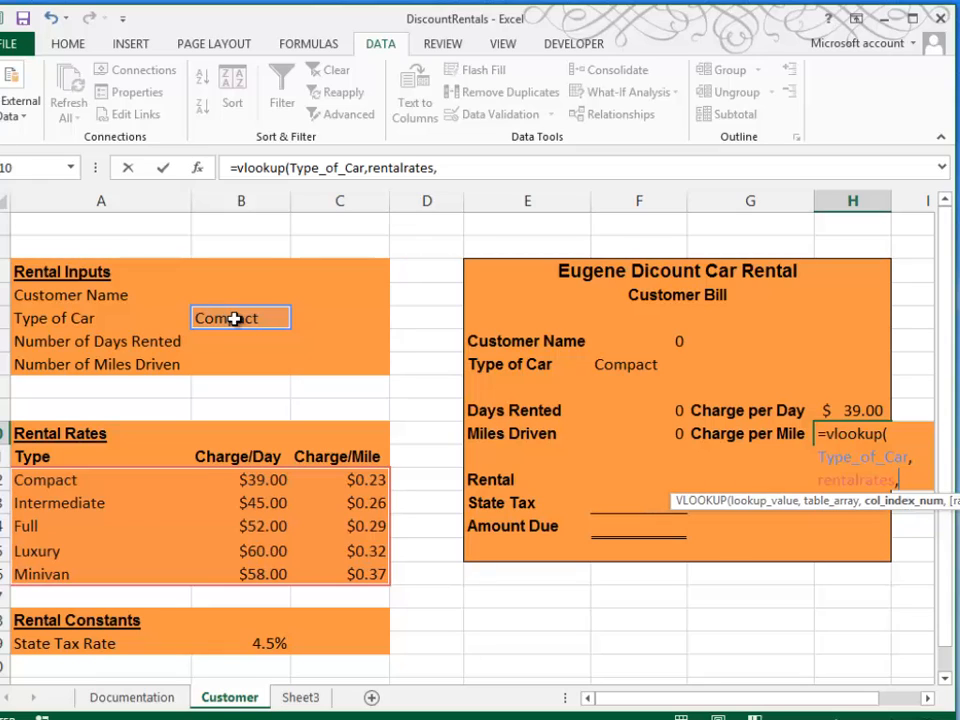
type("3,false)")
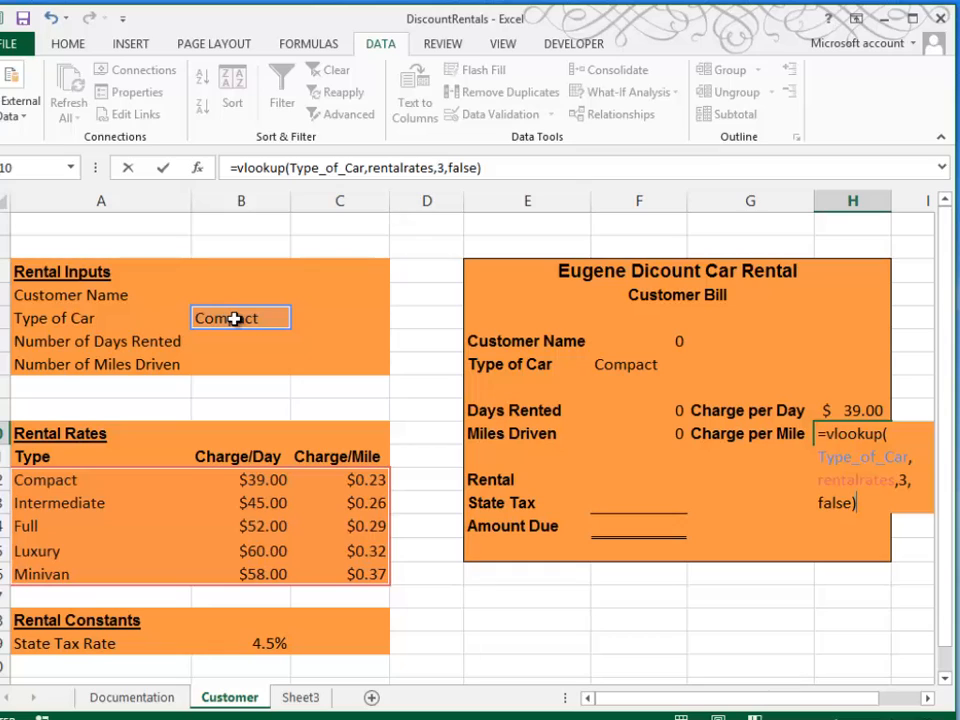
key("Return")
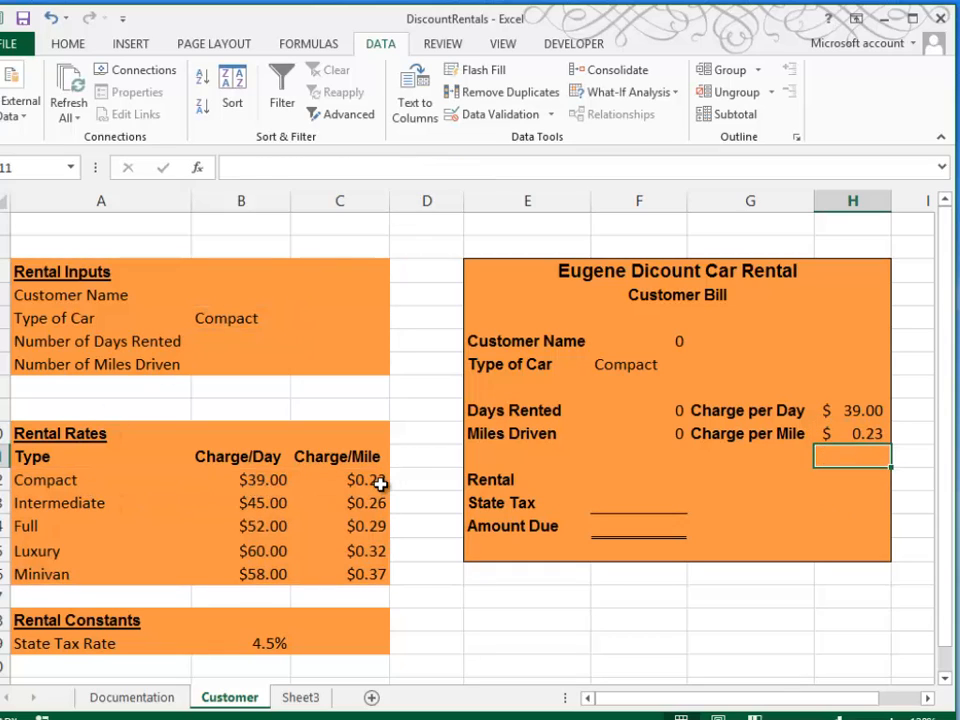
Step: Calculate the bill's Rental amount in F12 with =(F9*Charge_per_Day)+(F10*Charge_per_Mile) and review the entered formula
left_click(602, 505)
left_click(605, 480)
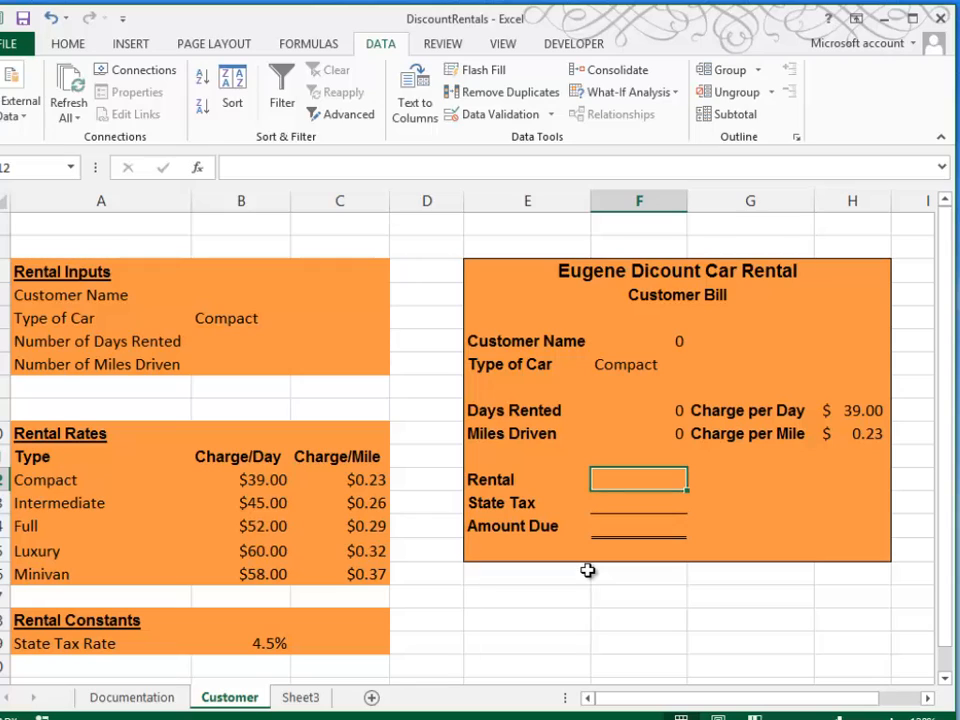
type("=")
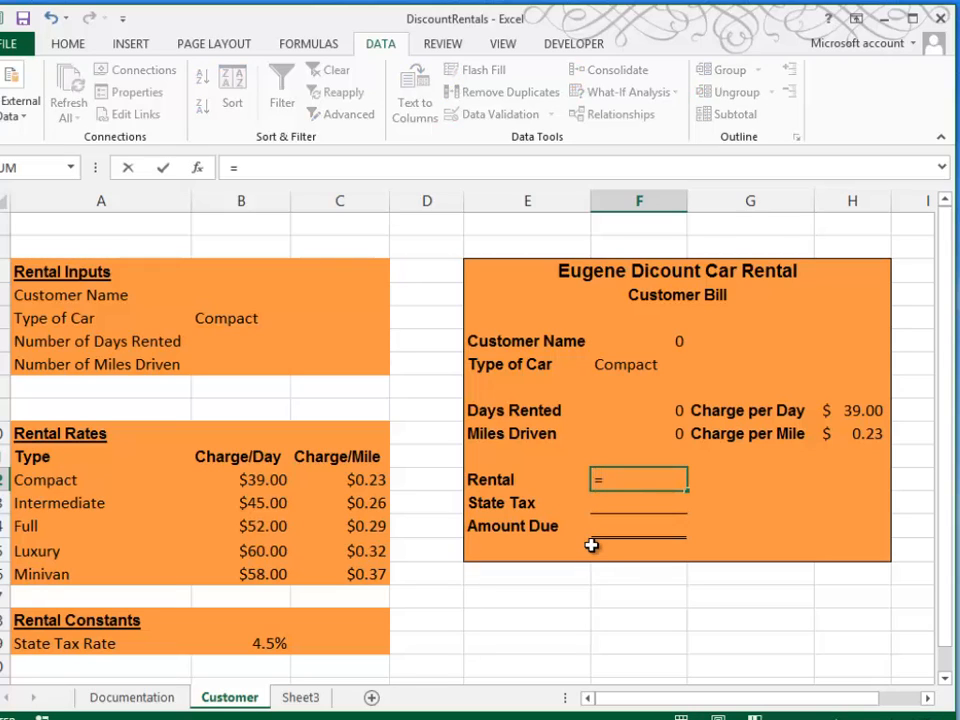
type("(")
left_click(662, 413)
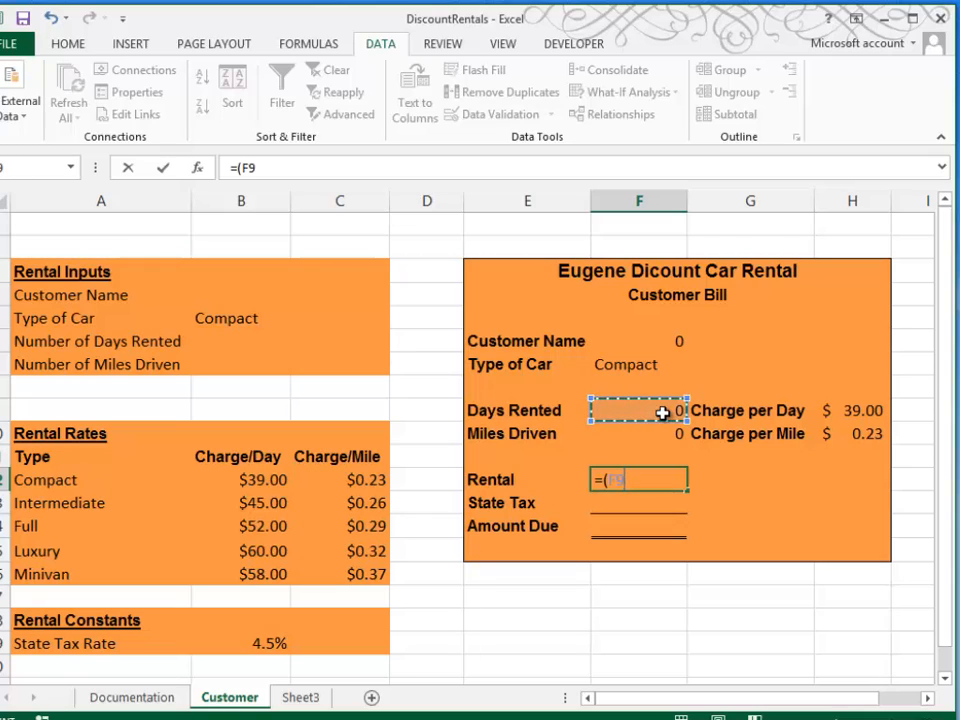
type("*")
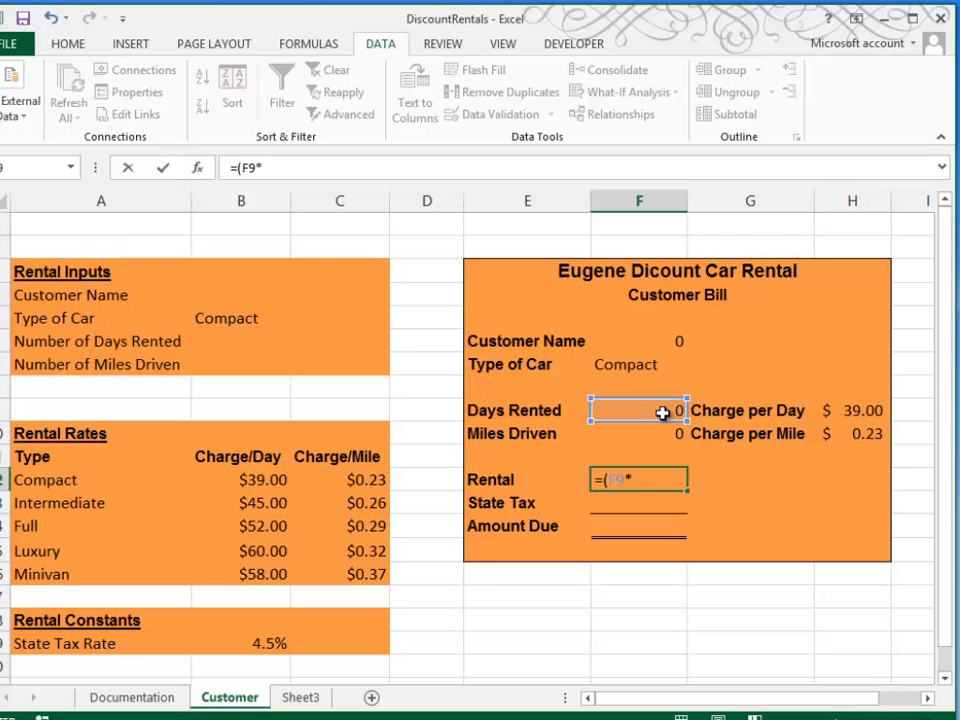
left_click(860, 410)
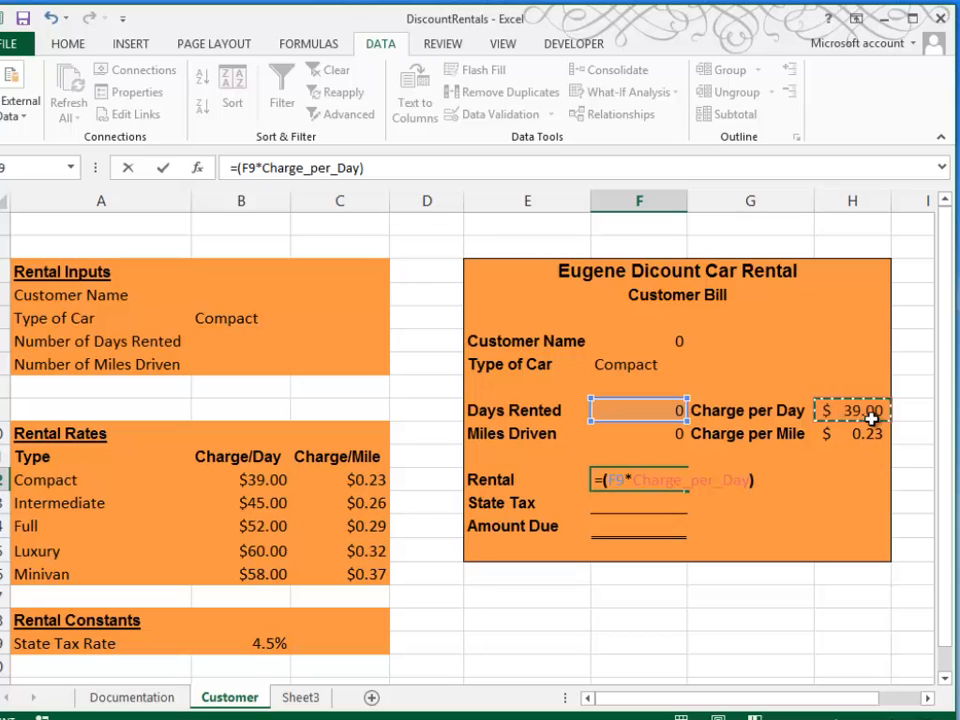
type(")")
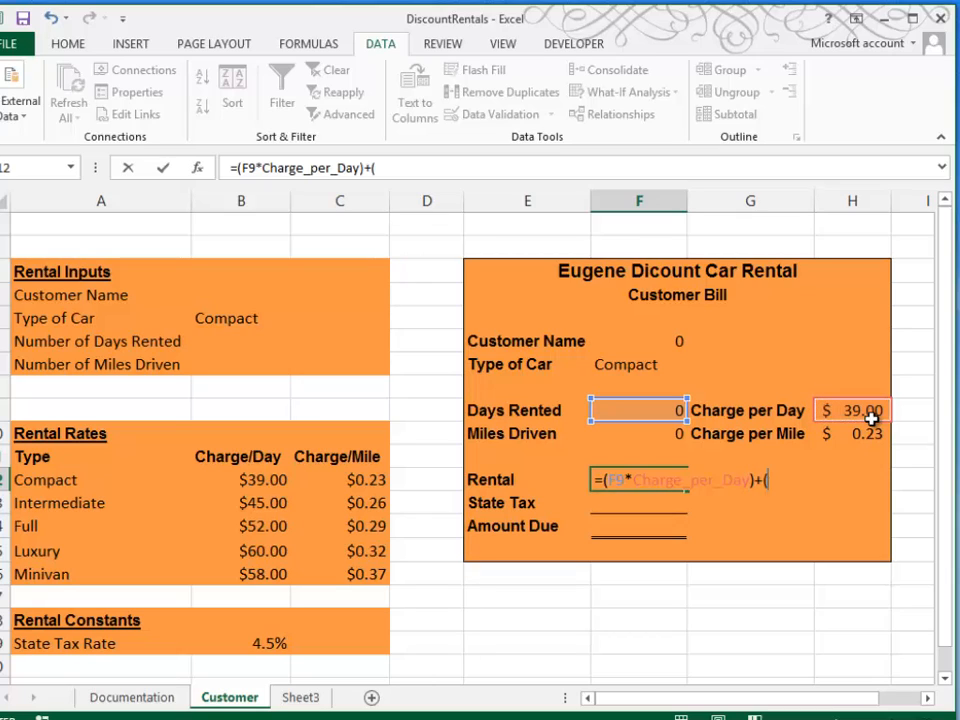
type("+(")
left_click(649, 435)
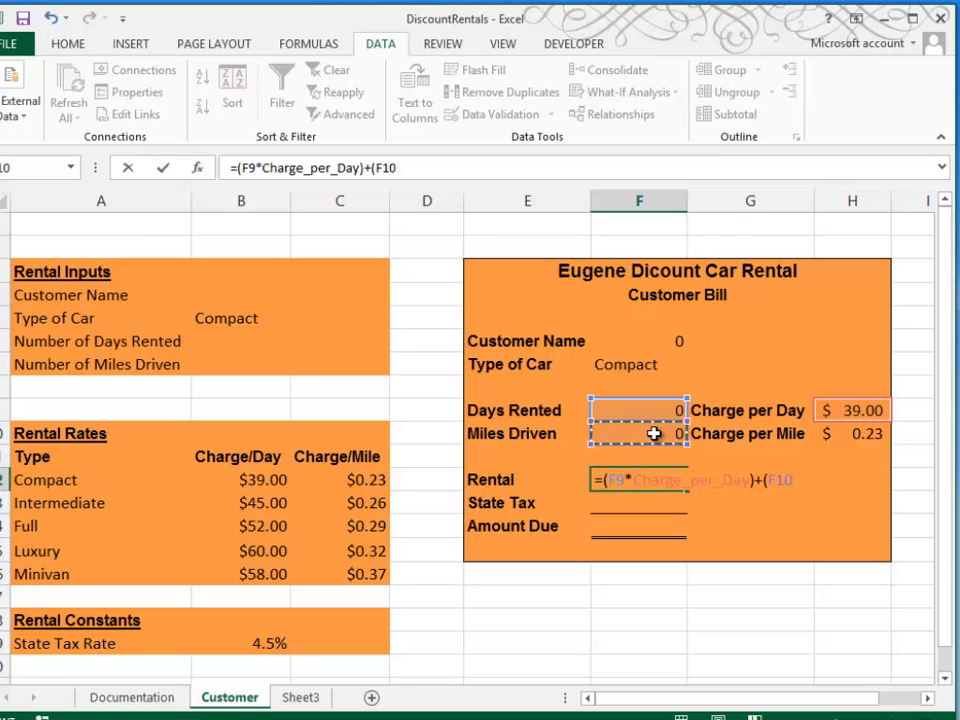
type("*")
left_click(862, 431)
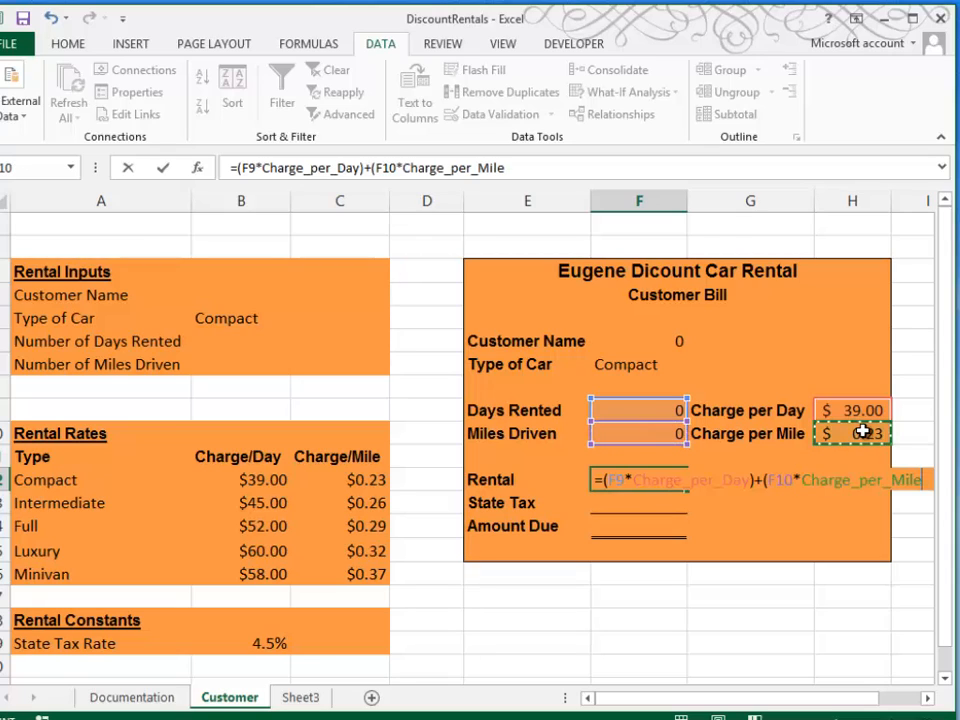
type(")")
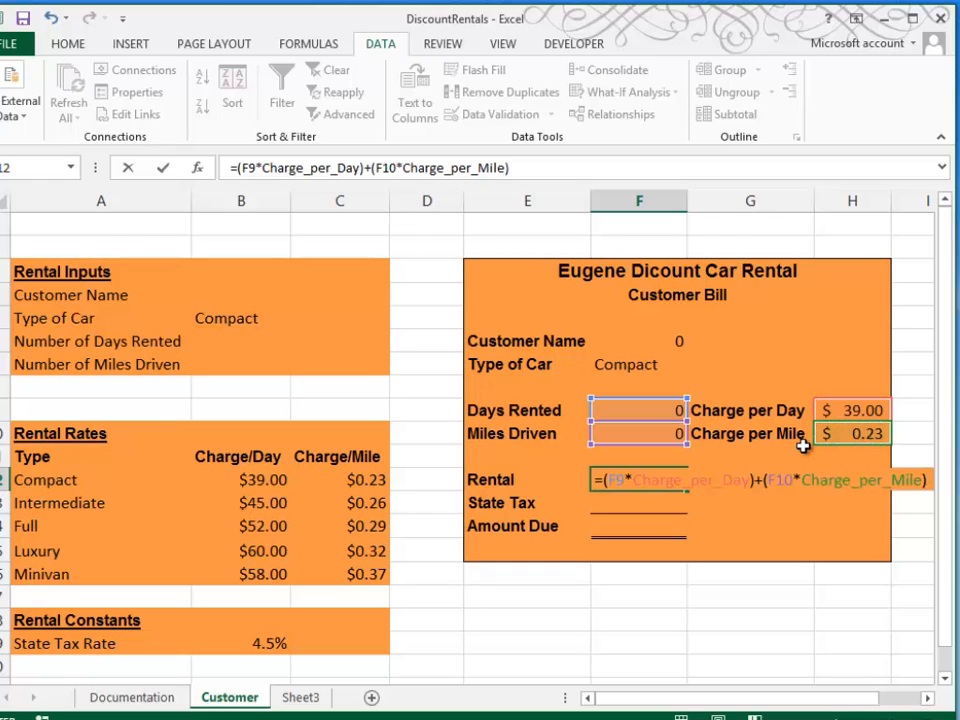
key("Return")
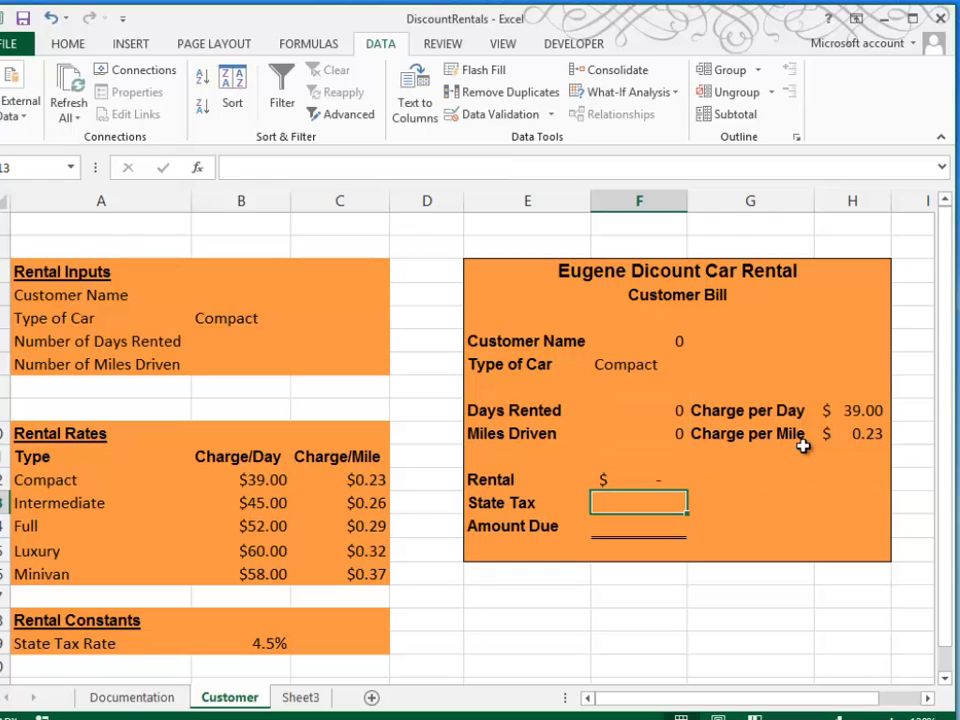
left_click(621, 482)
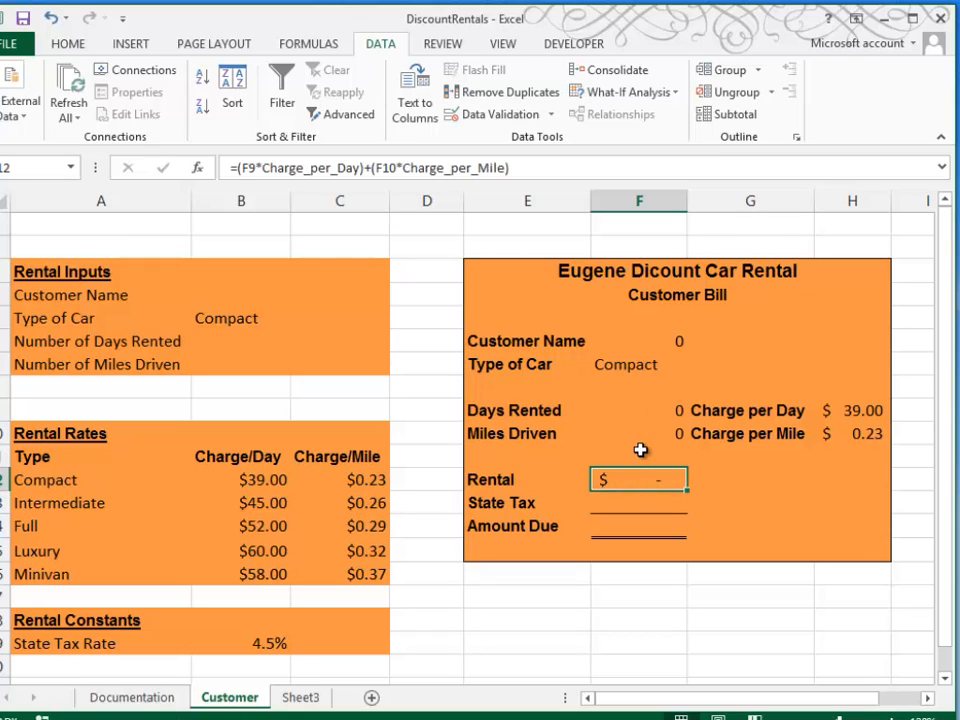
Step: Calculate the bill's State Tax in F13 with =F12*SalesTaxRate
left_click(639, 507)
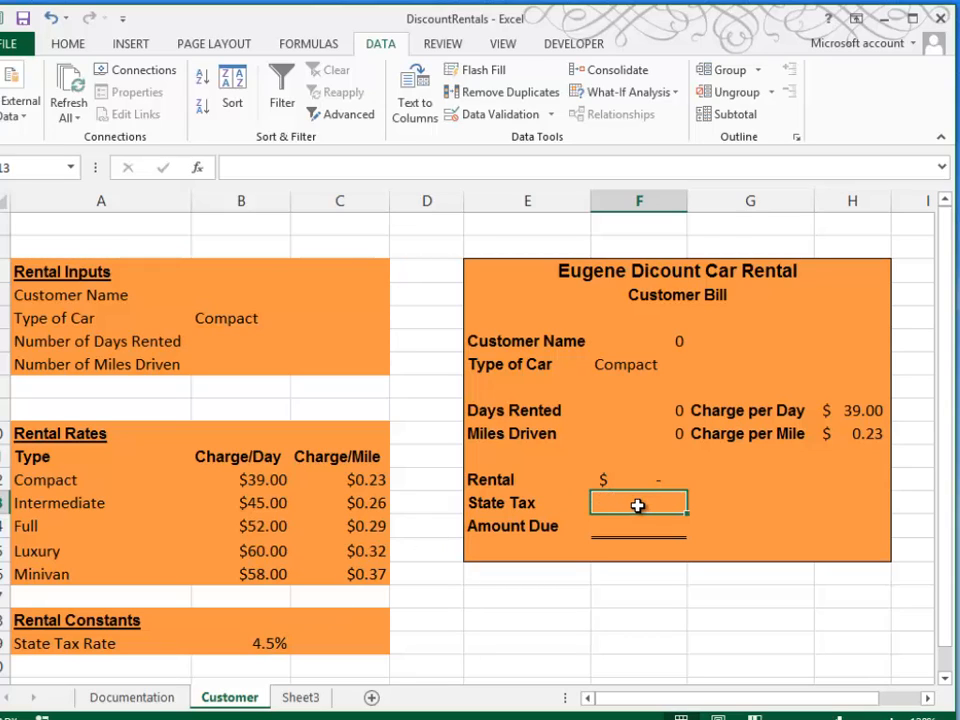
type("=")
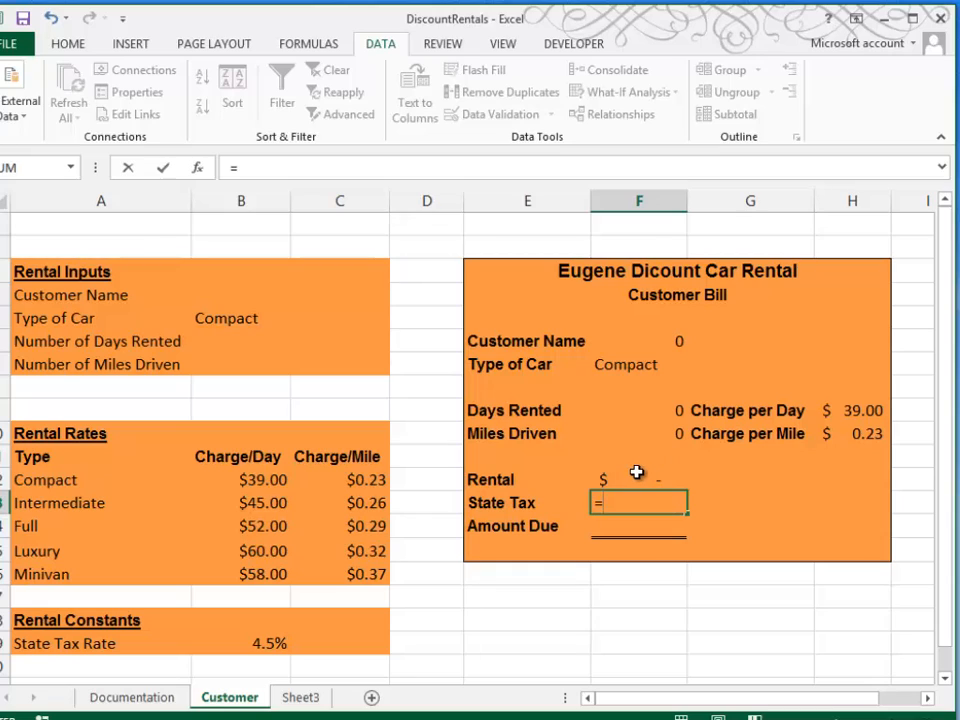
left_click(637, 478)
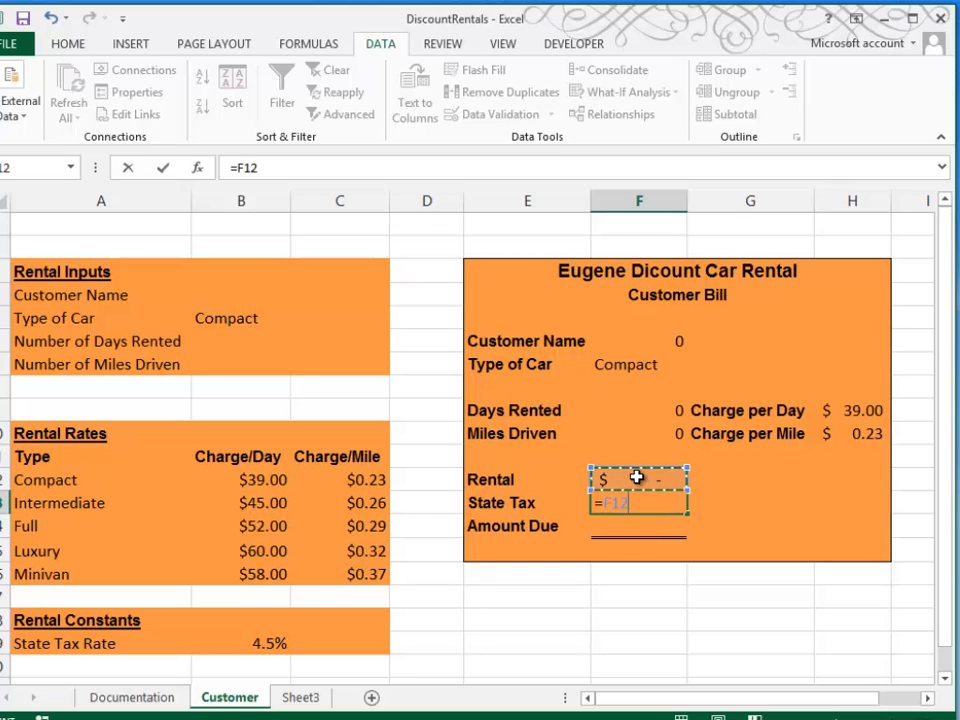
type("*")
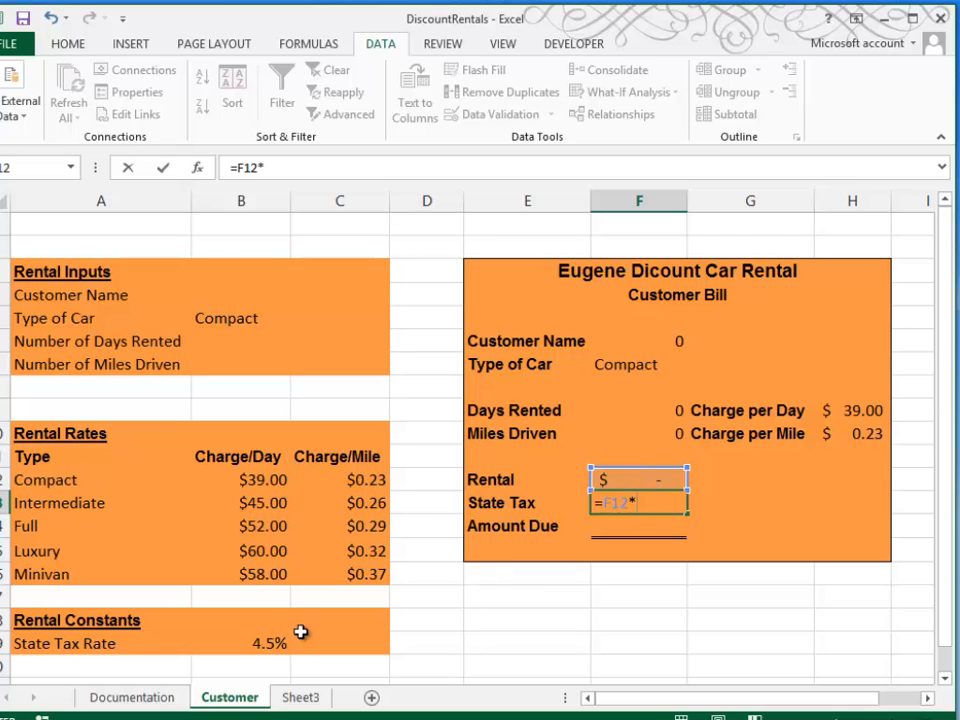
left_click(246, 642)
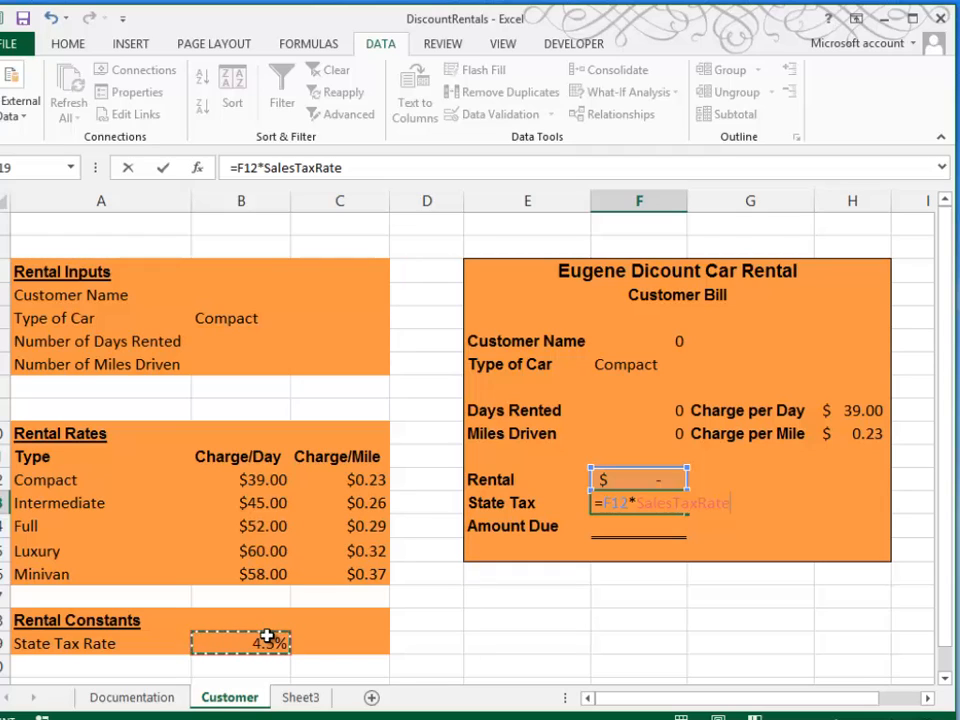
key("Return")
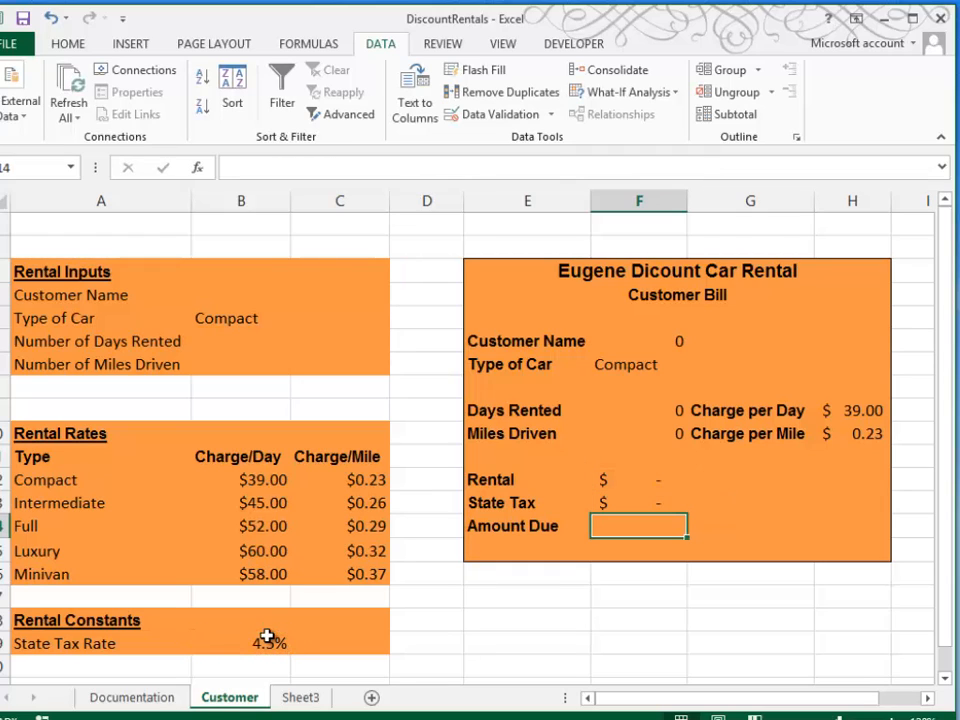
Step: Calculate the bill's Amount Due in F14 with =F12+F13
type("=")
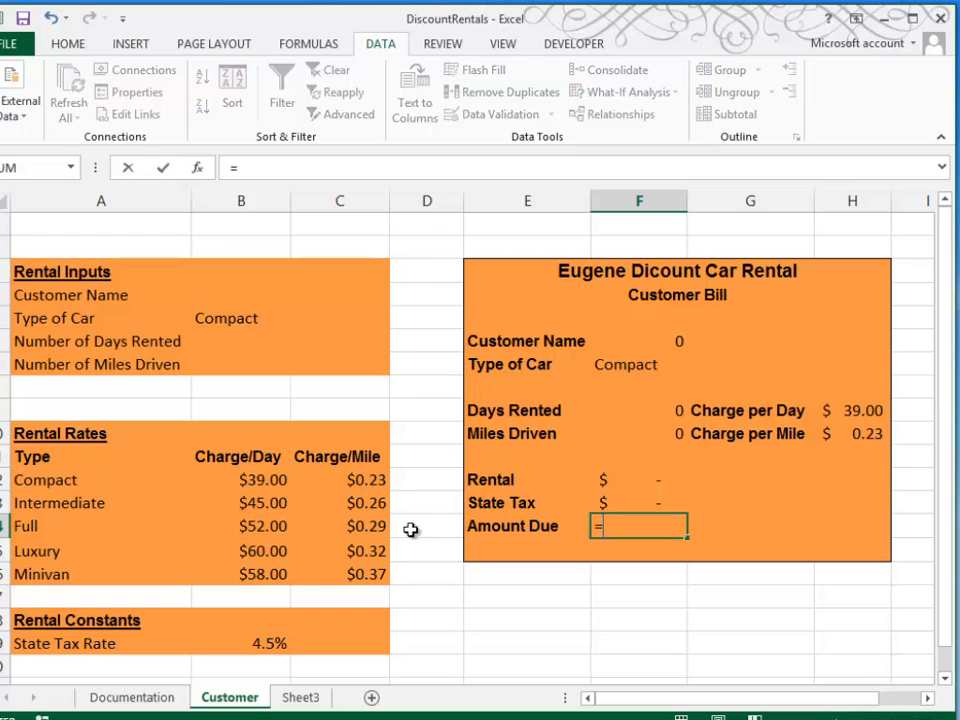
left_click(617, 481)
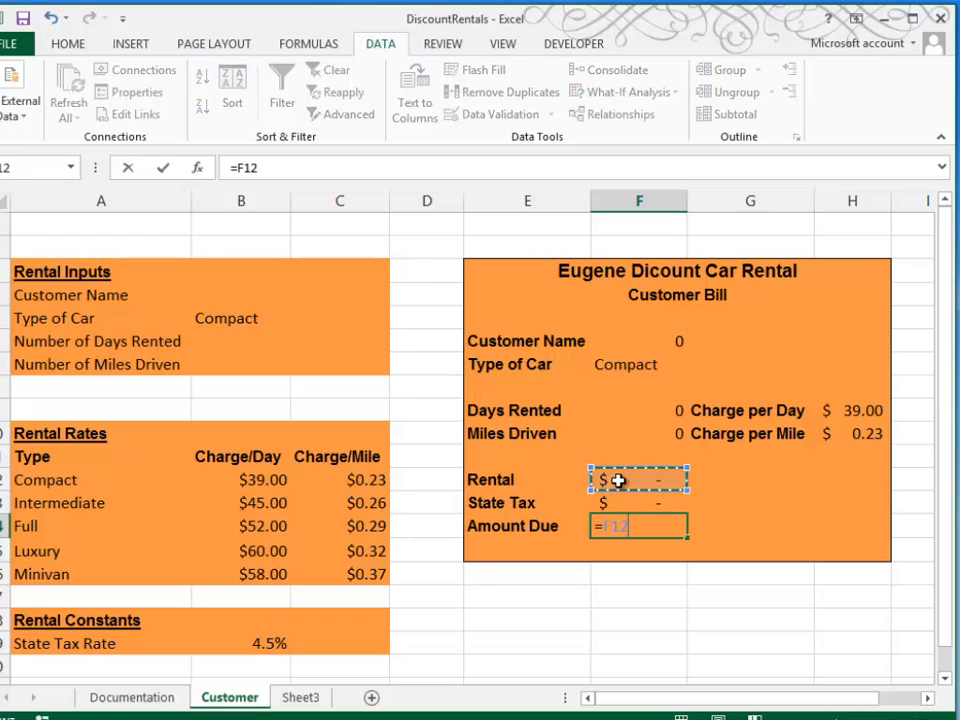
type("+")
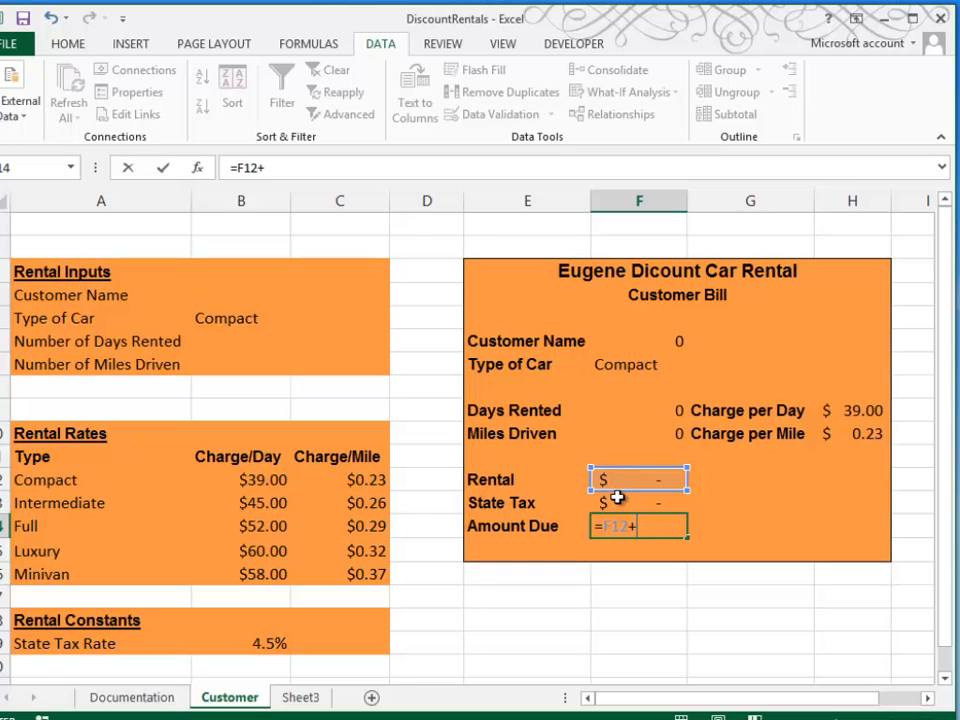
left_click(618, 499)
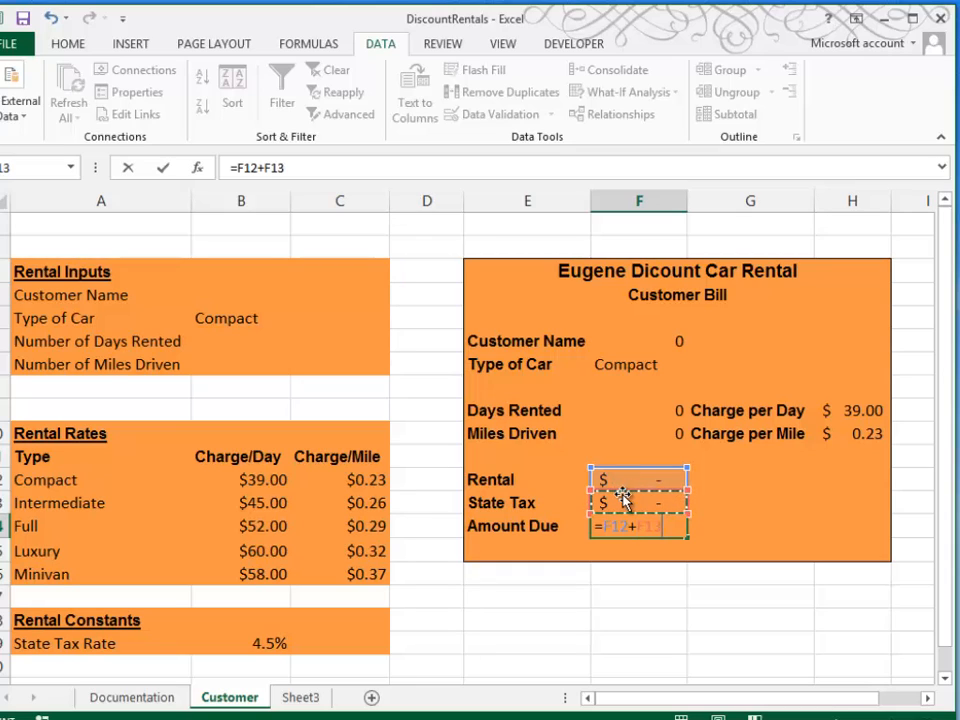
key("Return")
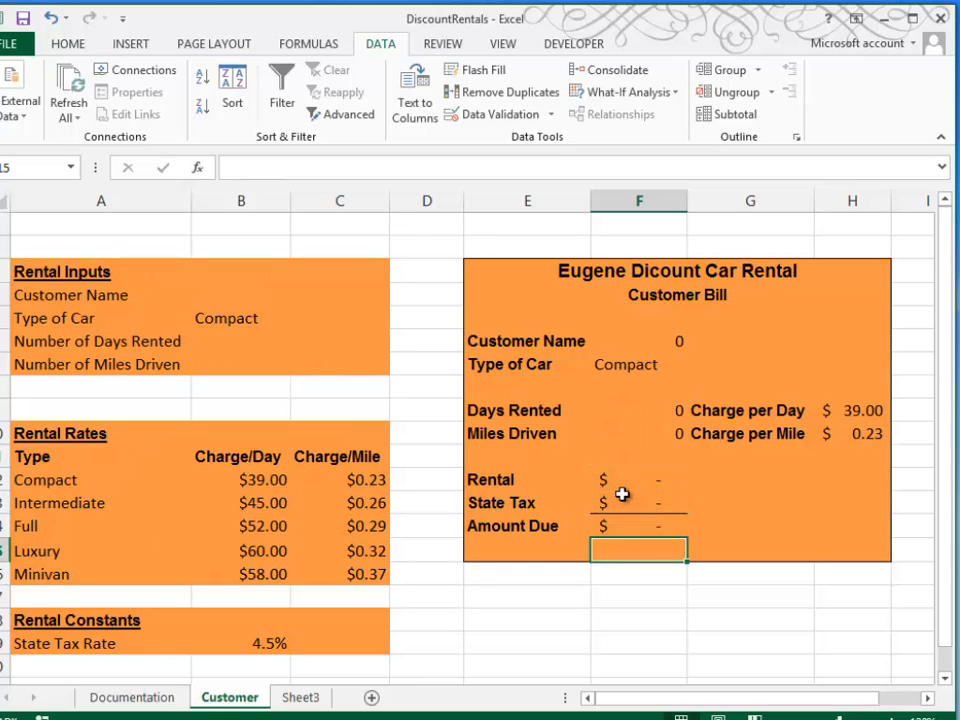
Step: Enter the customer's full name in the rental inputs and choose Intermediate as the Type of Car
left_click(226, 295)
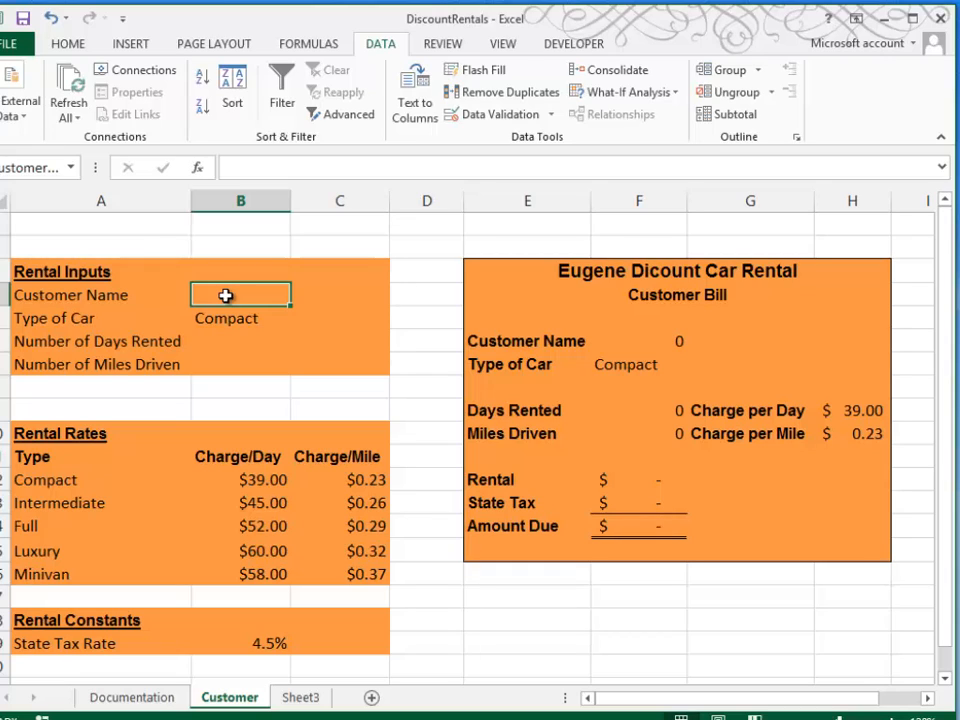
type("Myles Fast")
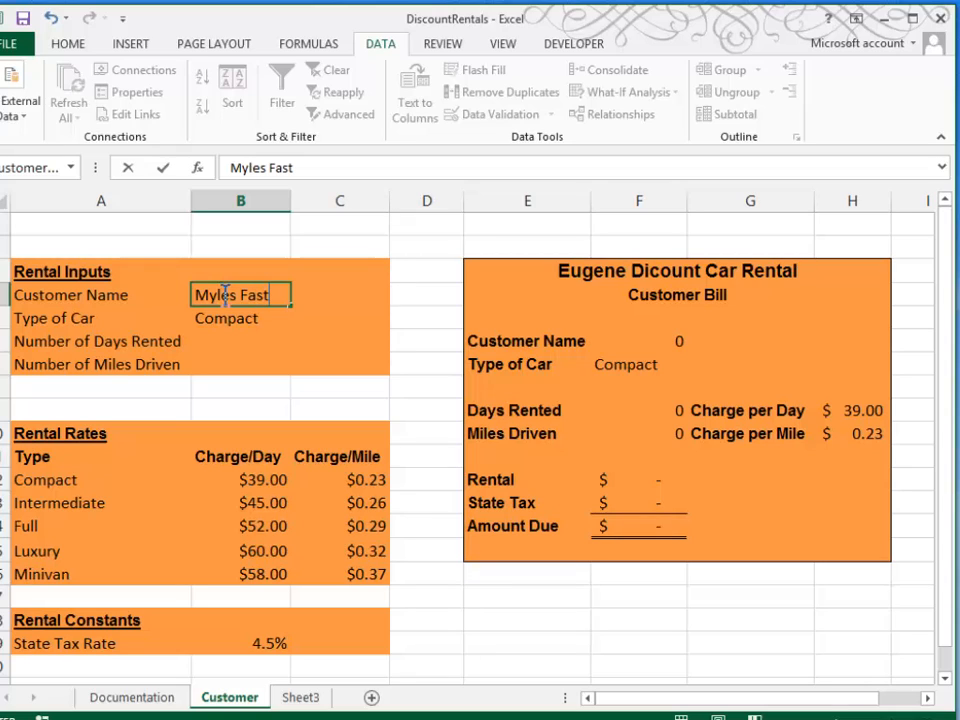
key("Return")
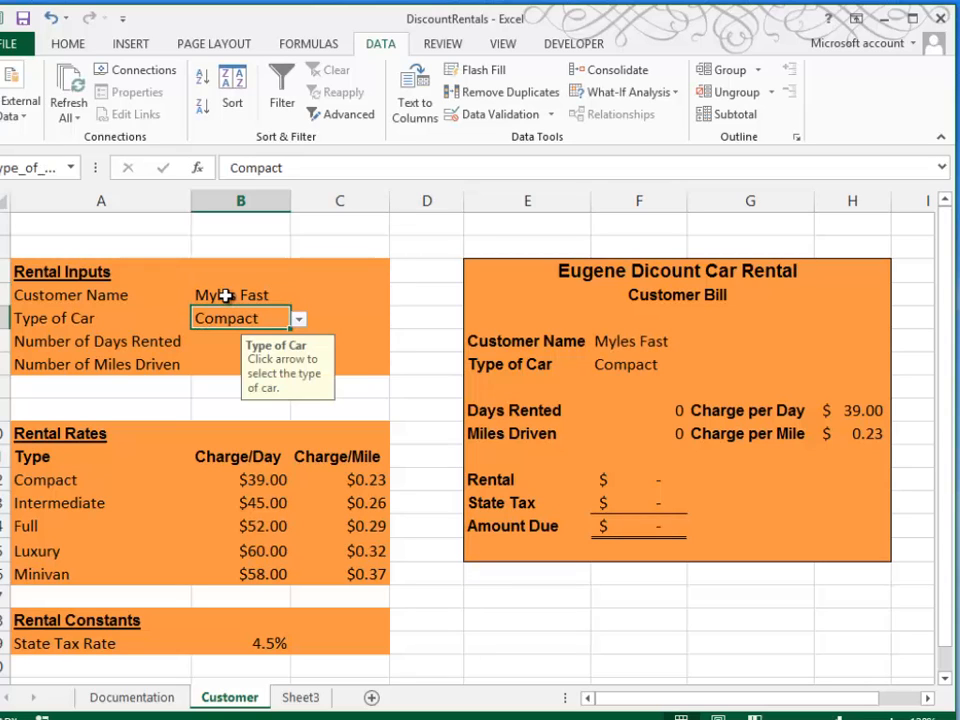
left_click(299, 319)
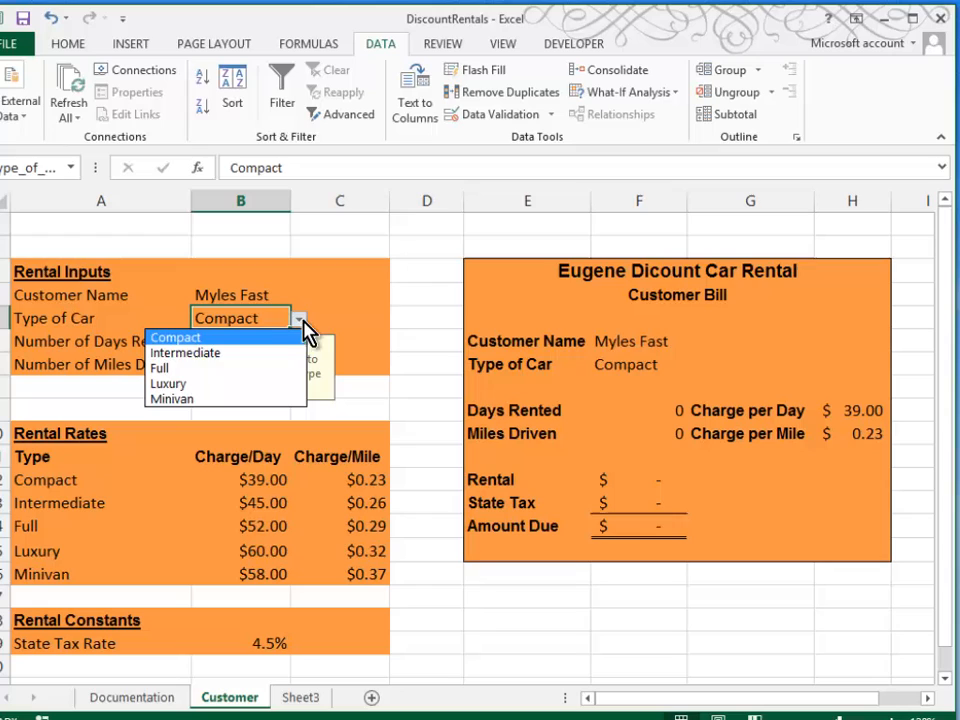
left_click(250, 353)
Step: Enter 4 for Number of Days Rented and 450 for Number of Miles Driven in the rental inputs
left_click(218, 340)
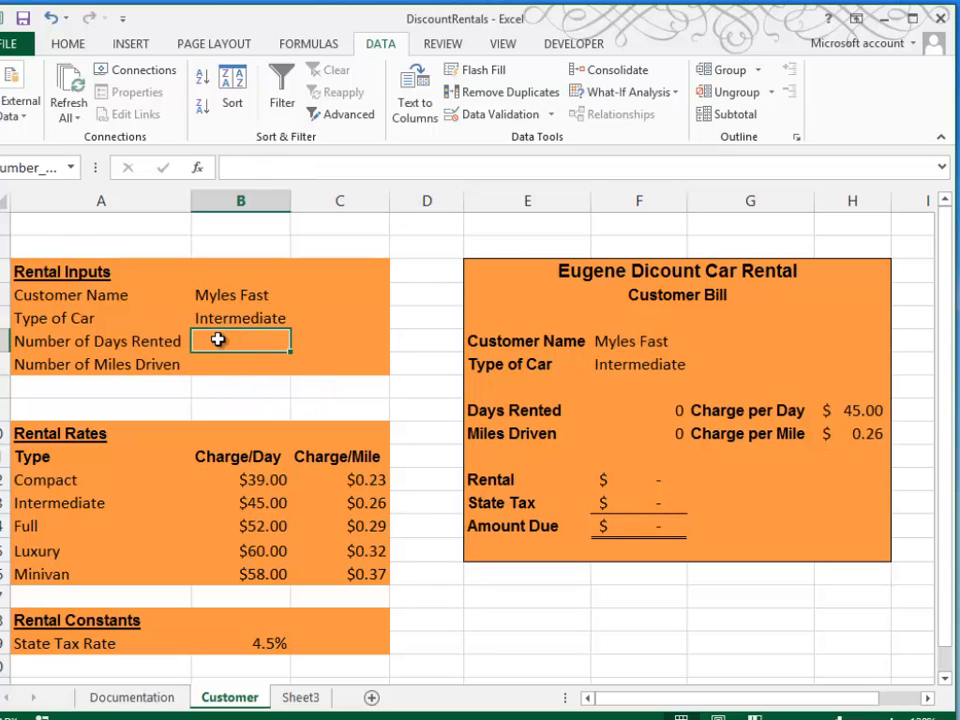
type("4")
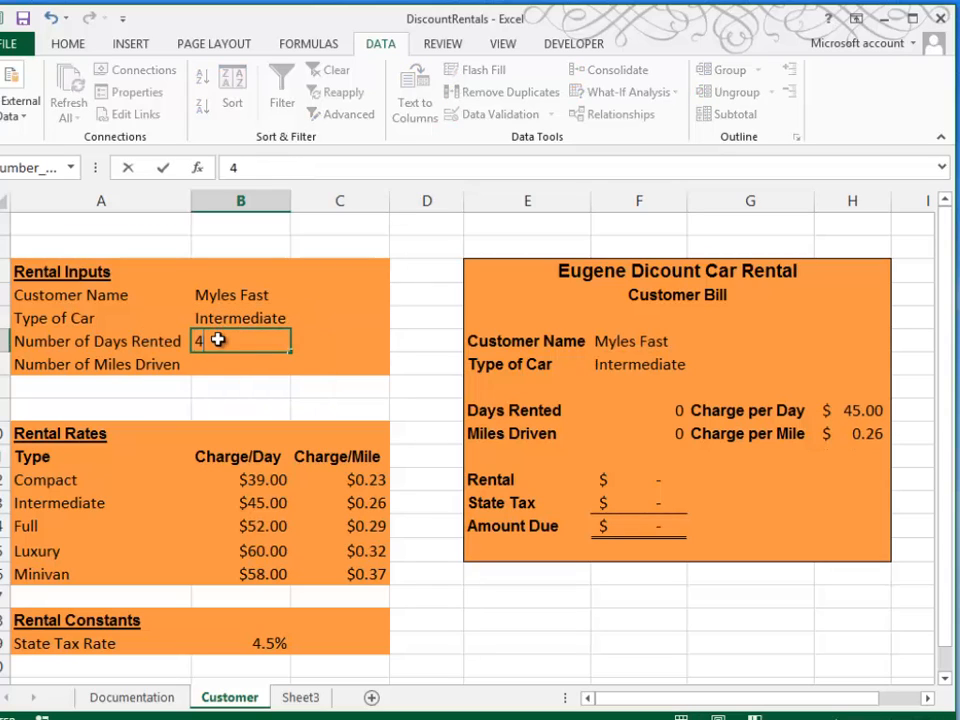
key("Return")
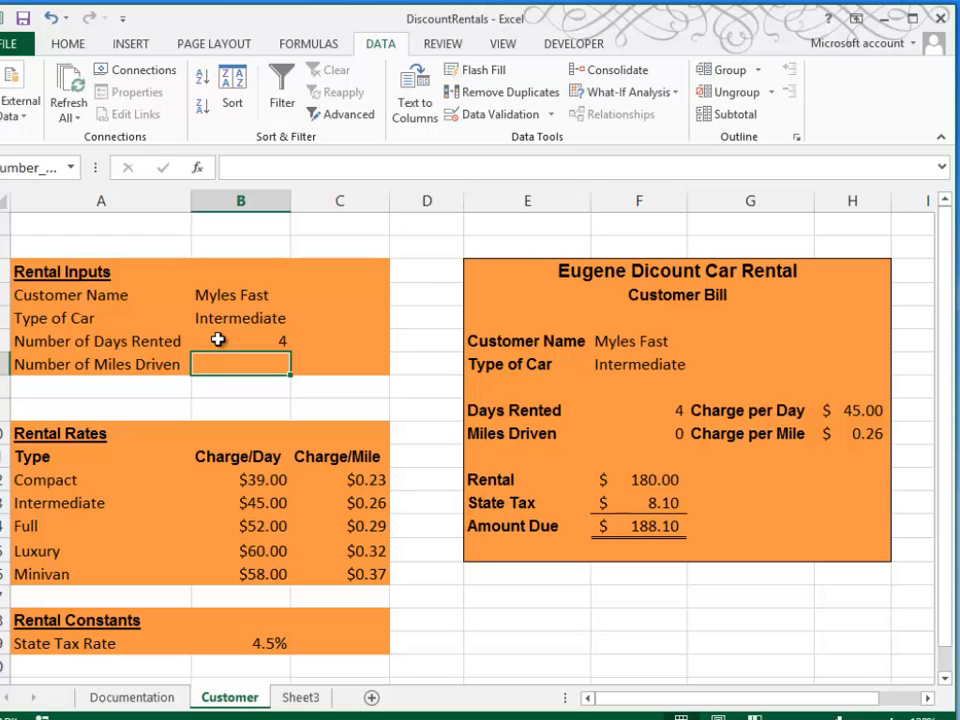
type("450")
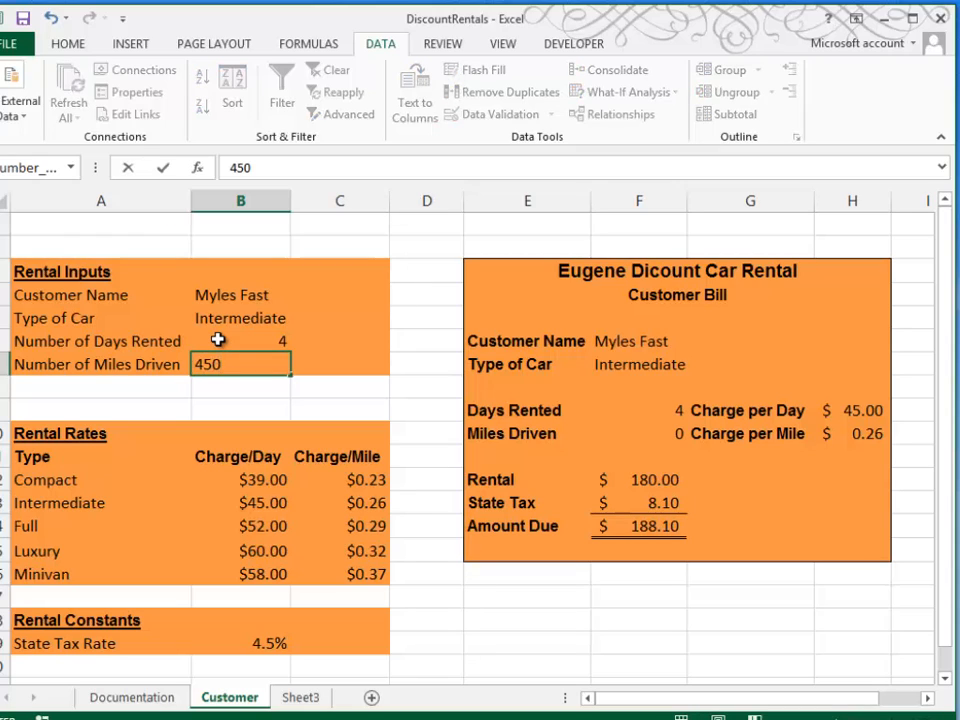
key("Return")
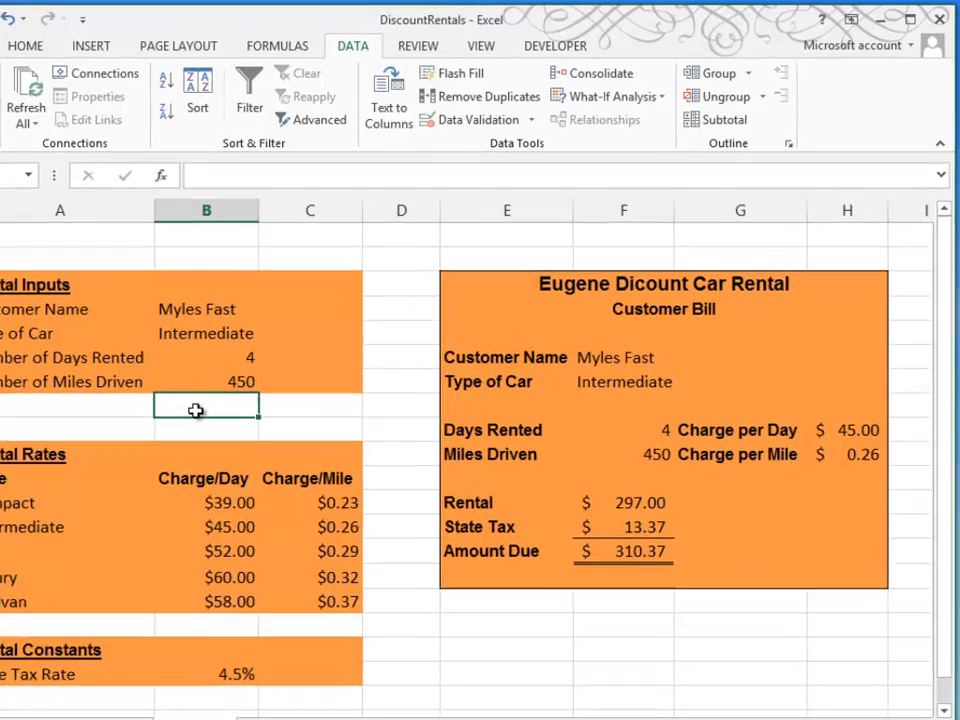